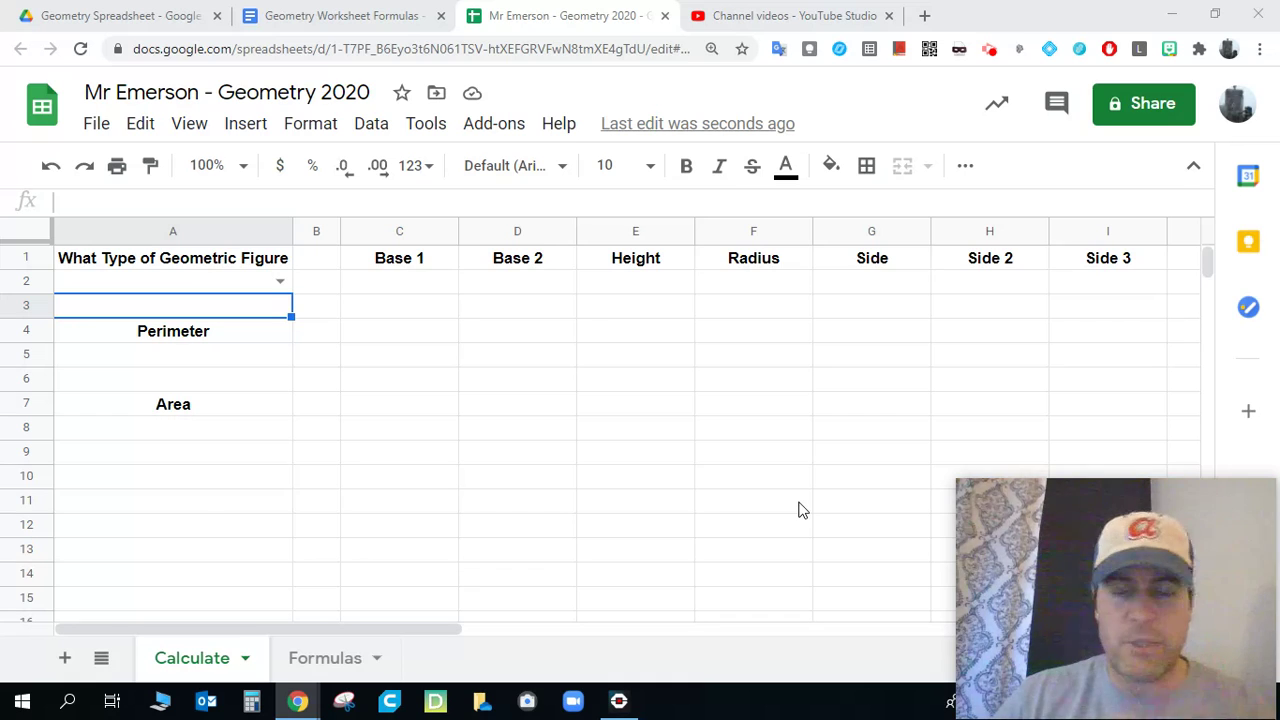
Examine the area and perimeter formulas on the Formulas sheet to see which figures need second and third side values
click(983, 287)
click(1063, 289)
click(971, 291)
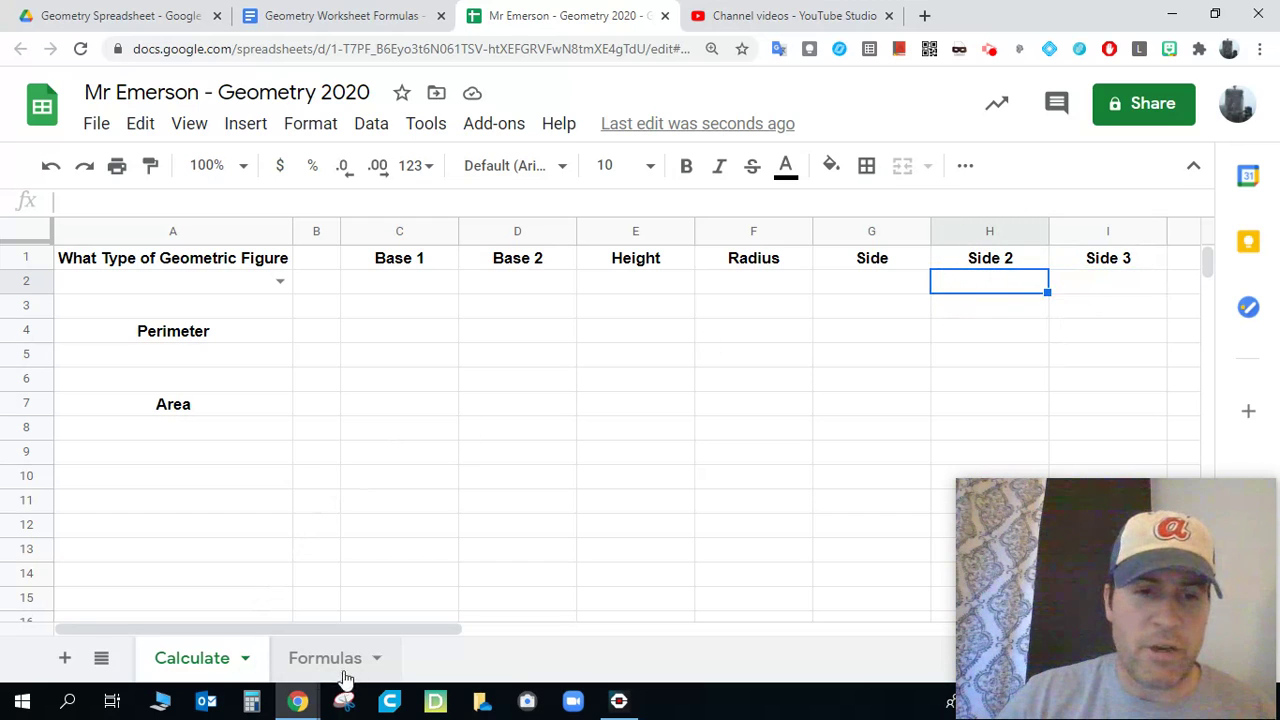
click(308, 659)
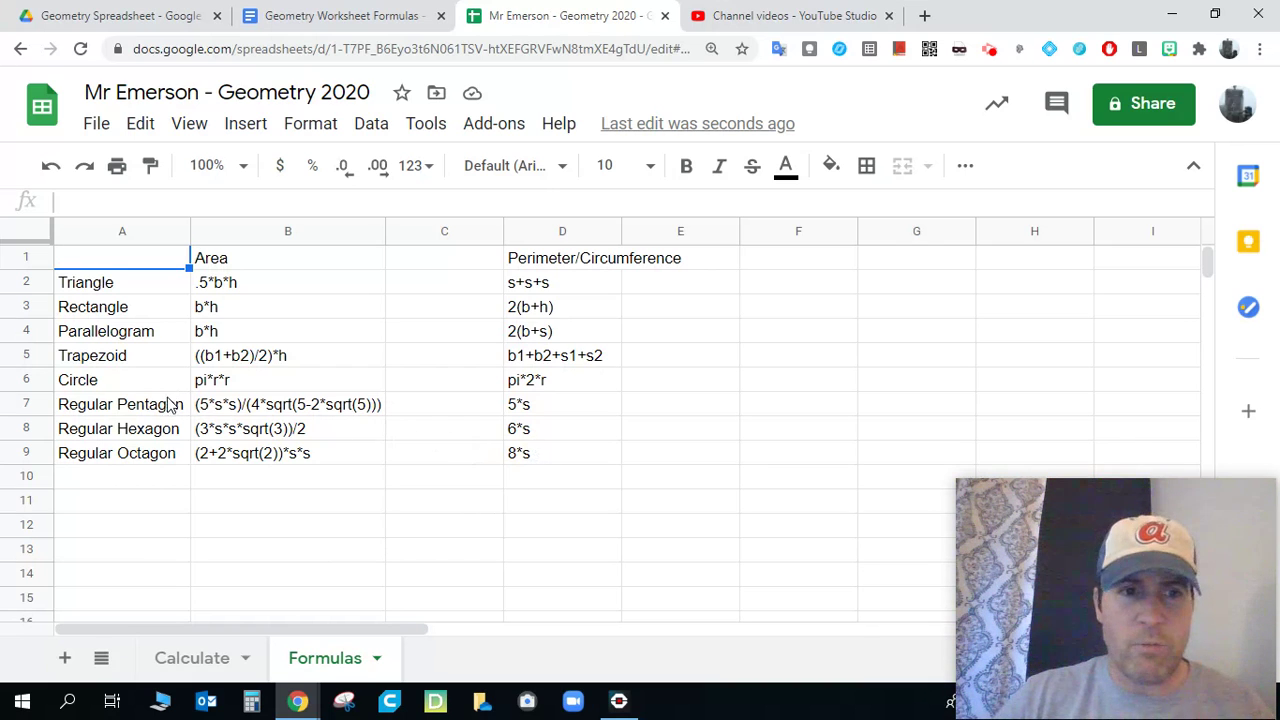
click(546, 409)
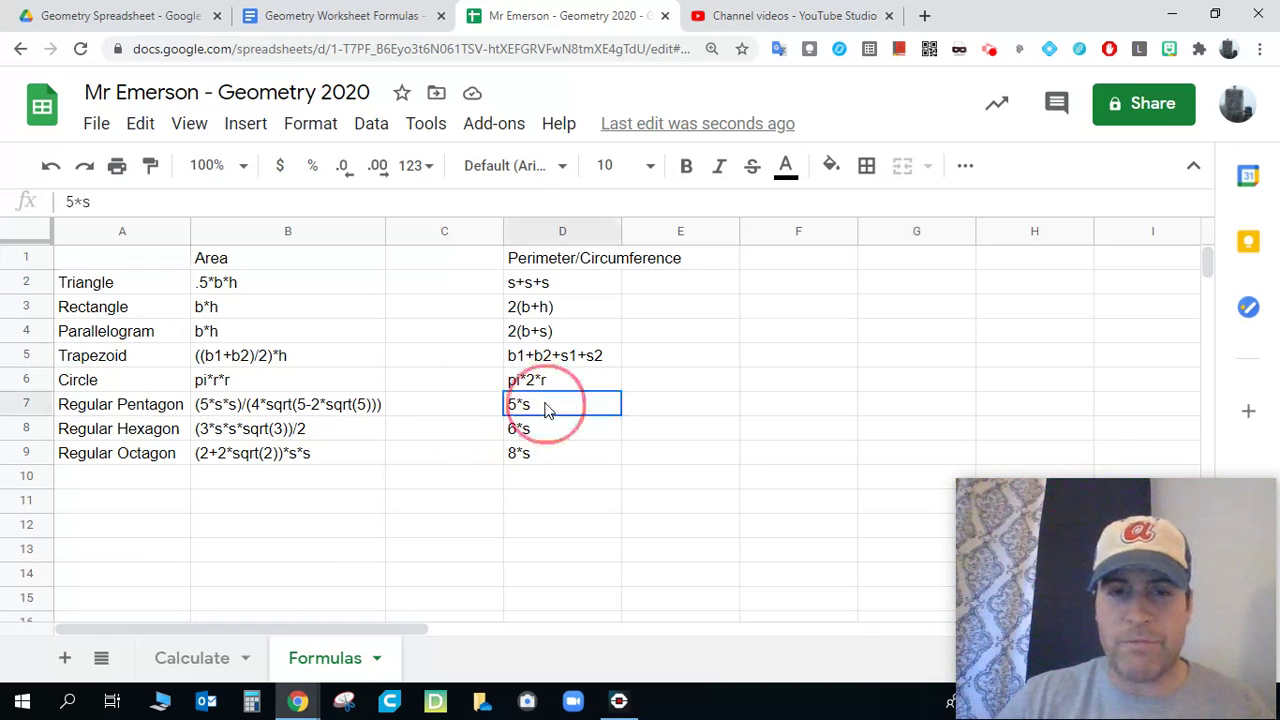
click(541, 432)
click(543, 455)
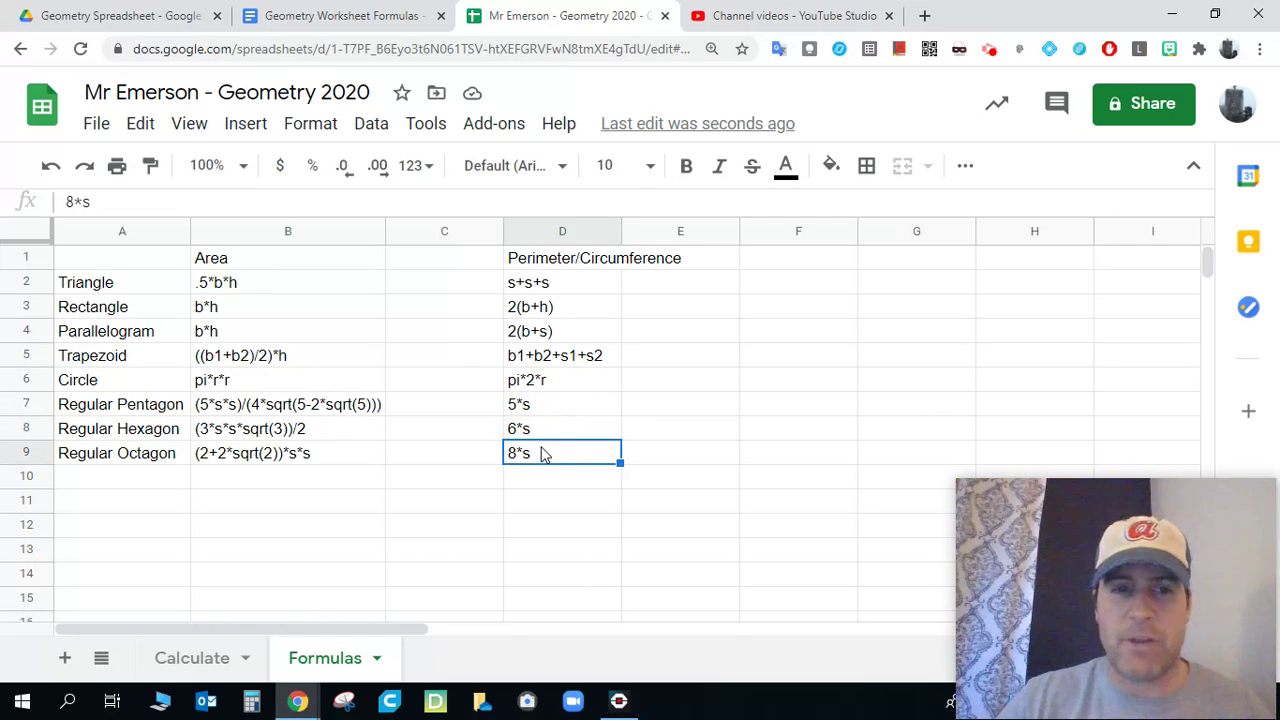
click(547, 405)
click(335, 412)
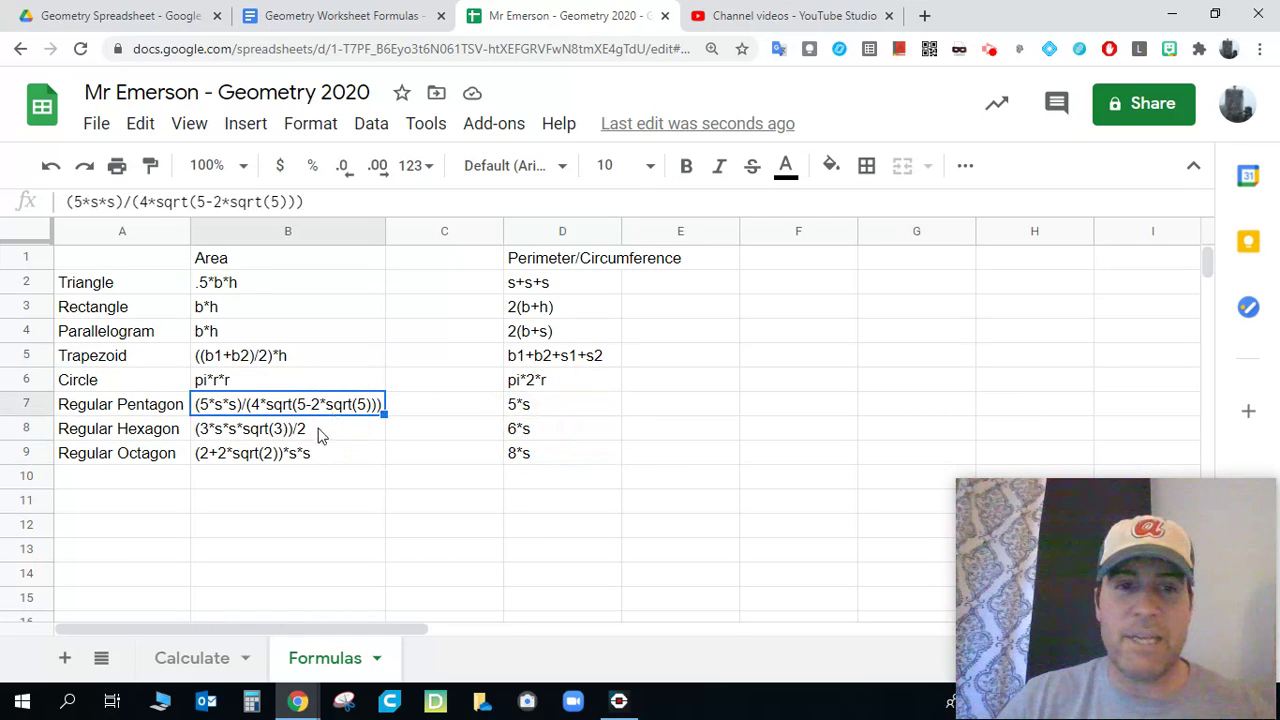
click(314, 436)
click(322, 457)
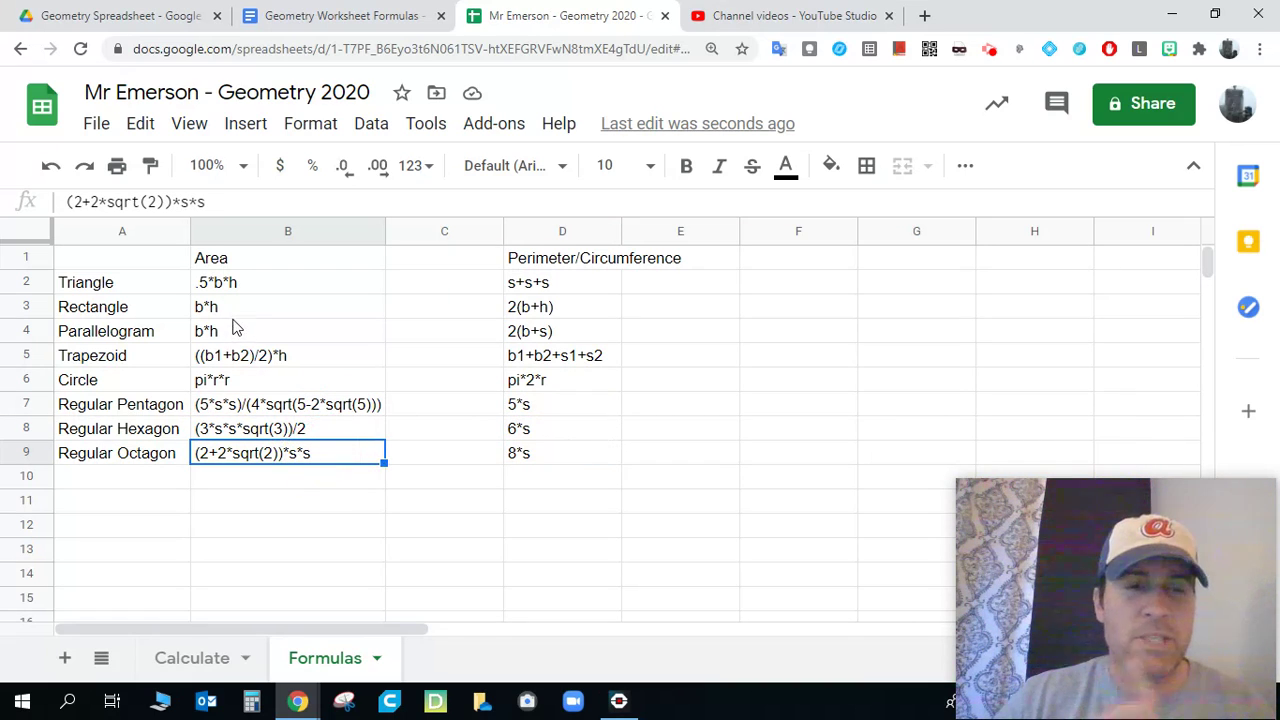
click(516, 340)
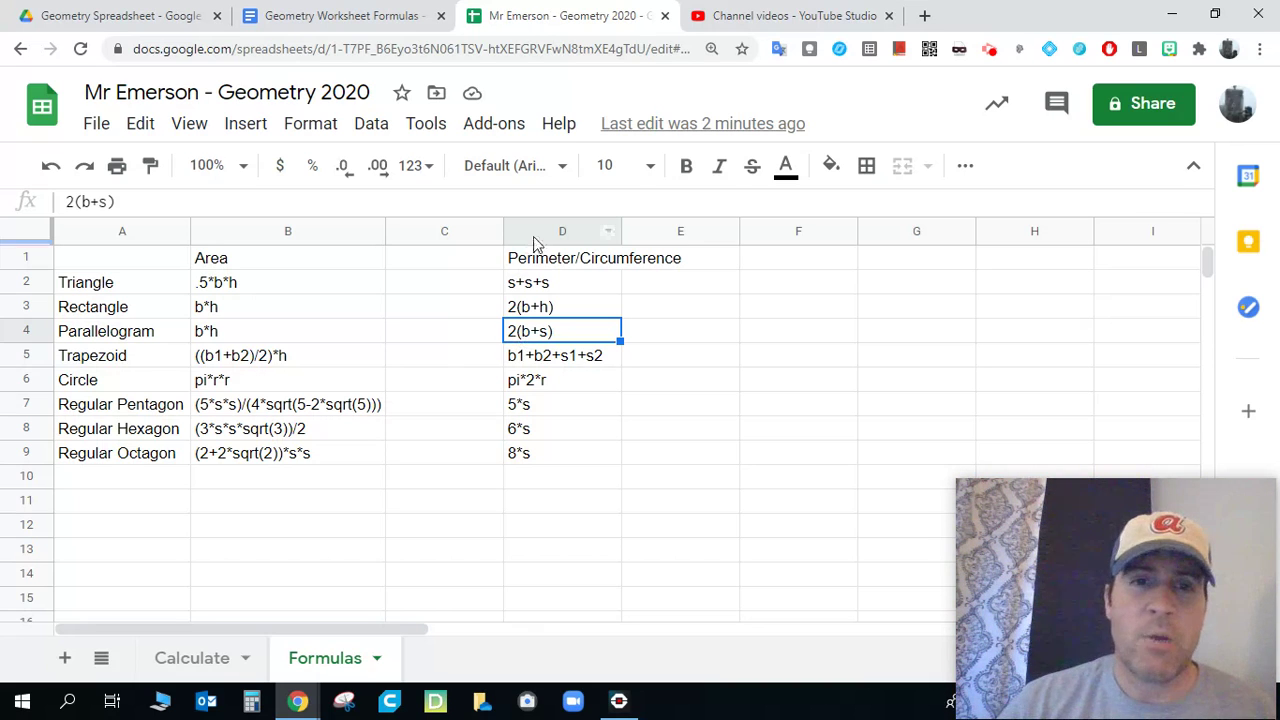
click(544, 282)
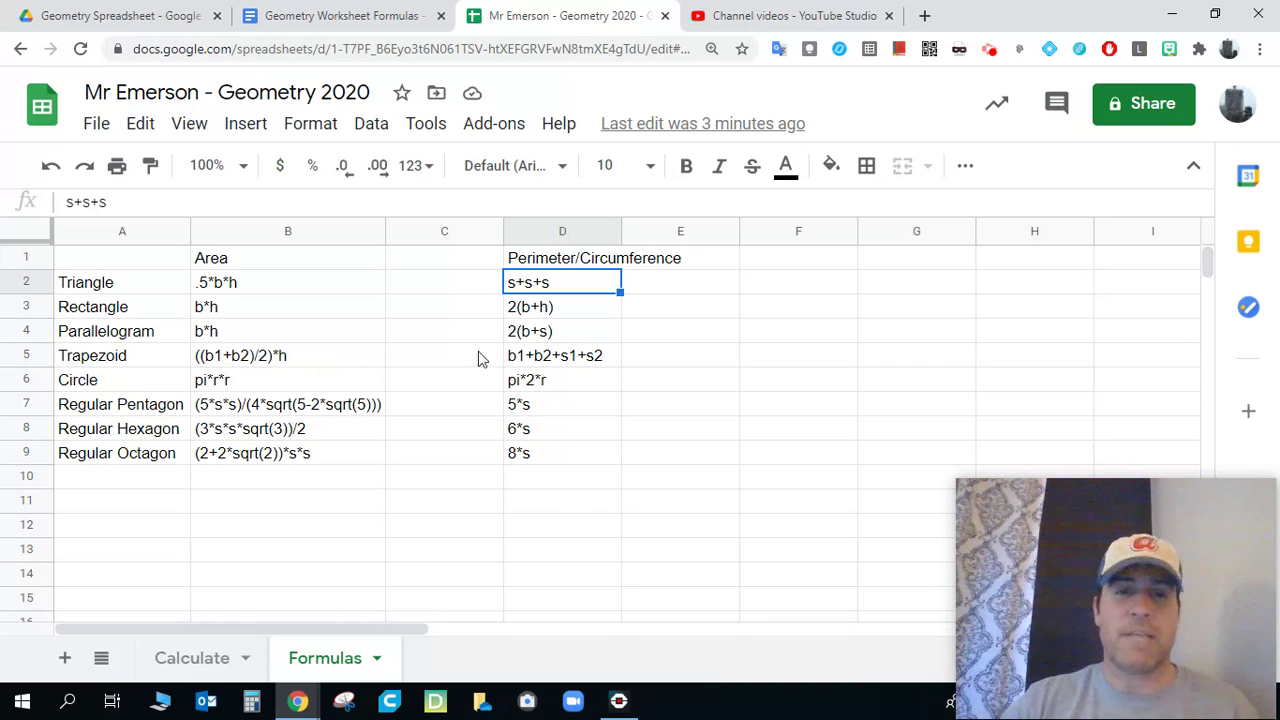
click(548, 358)
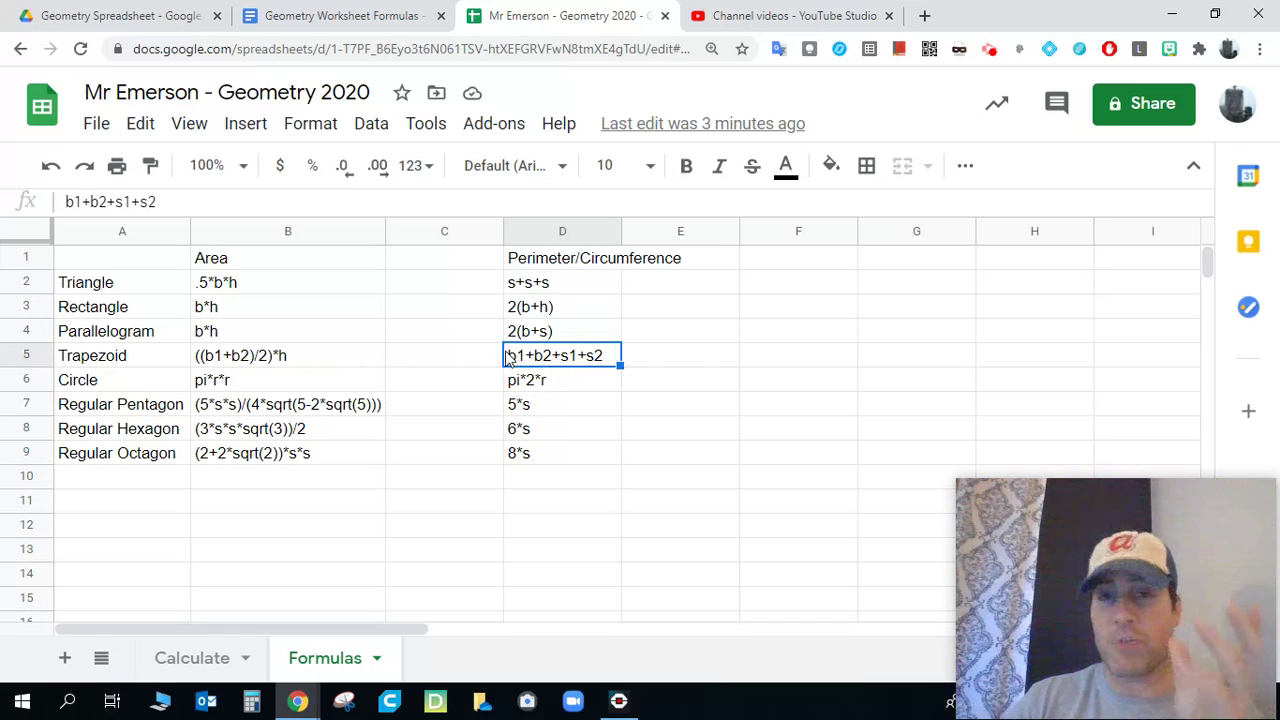
click(530, 287)
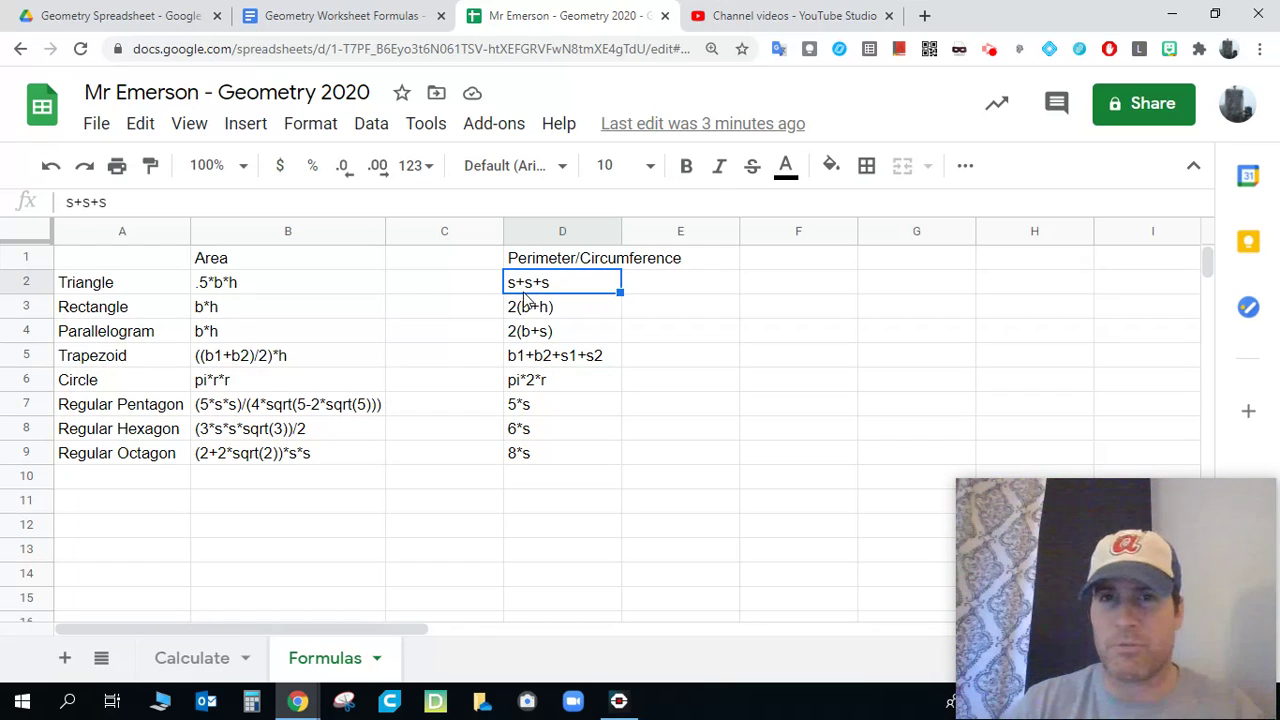
On the Calculate sheet, start a conditional formatting rule for the Side 2 input cell H2 using the "Custom formula is" condition
click(193, 658)
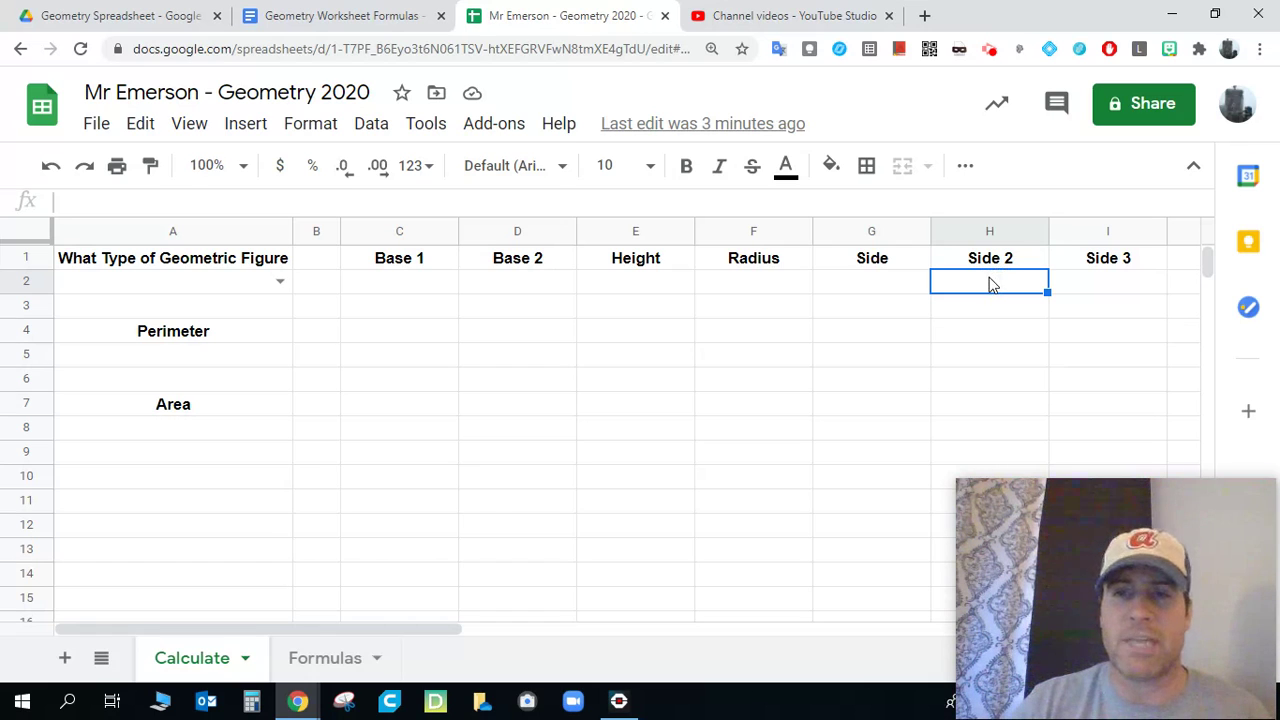
click(309, 126)
scroll(366, 534, down, 2)
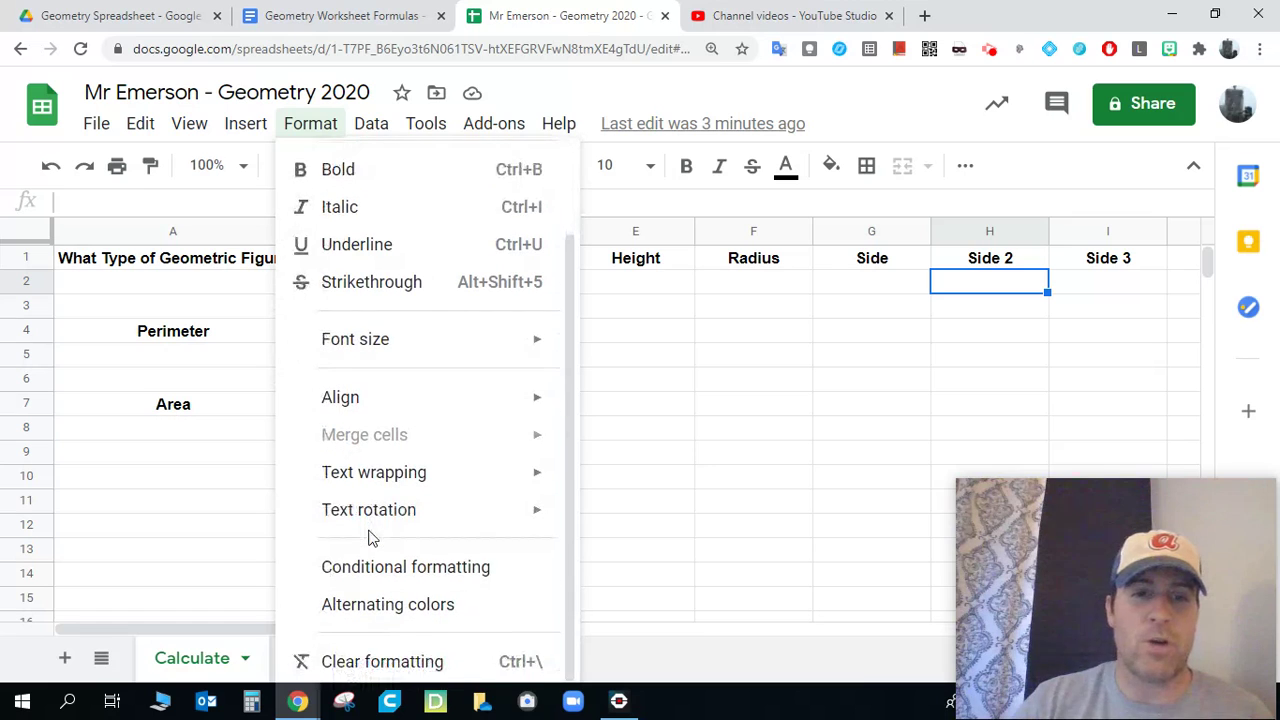
click(403, 570)
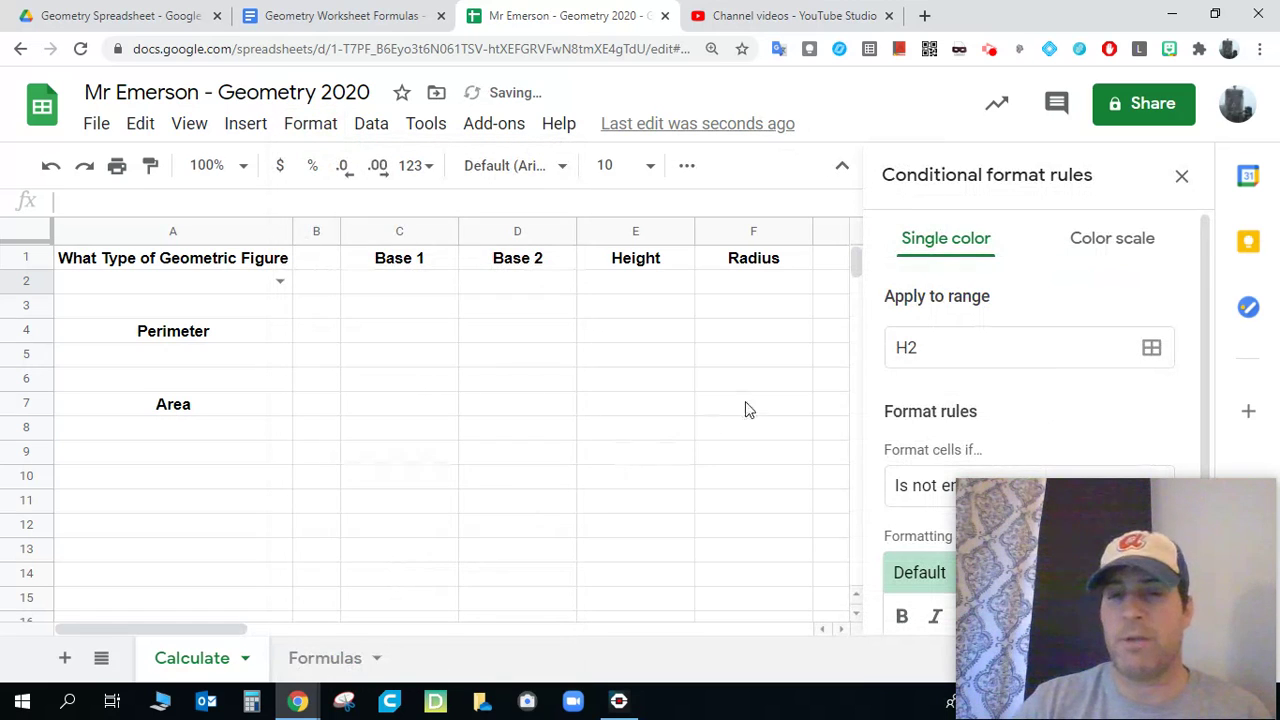
drag(232, 628, 362, 654)
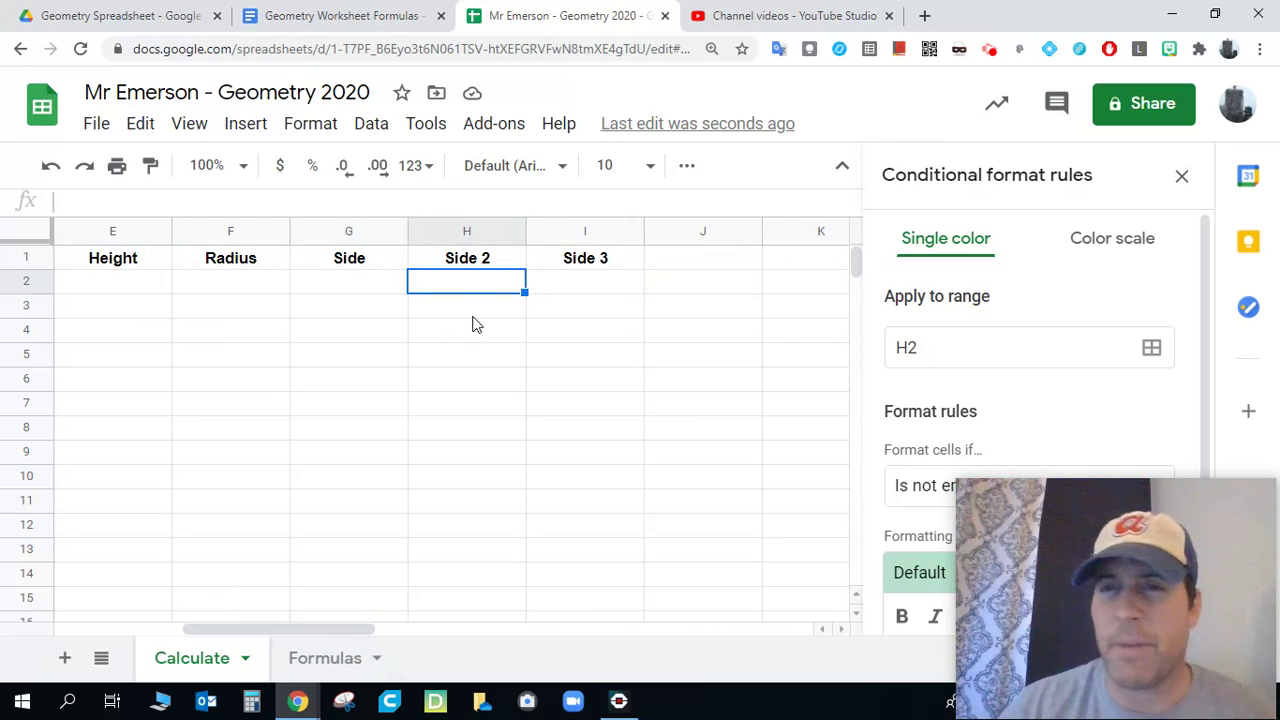
drag(1050, 490, 1057, 661)
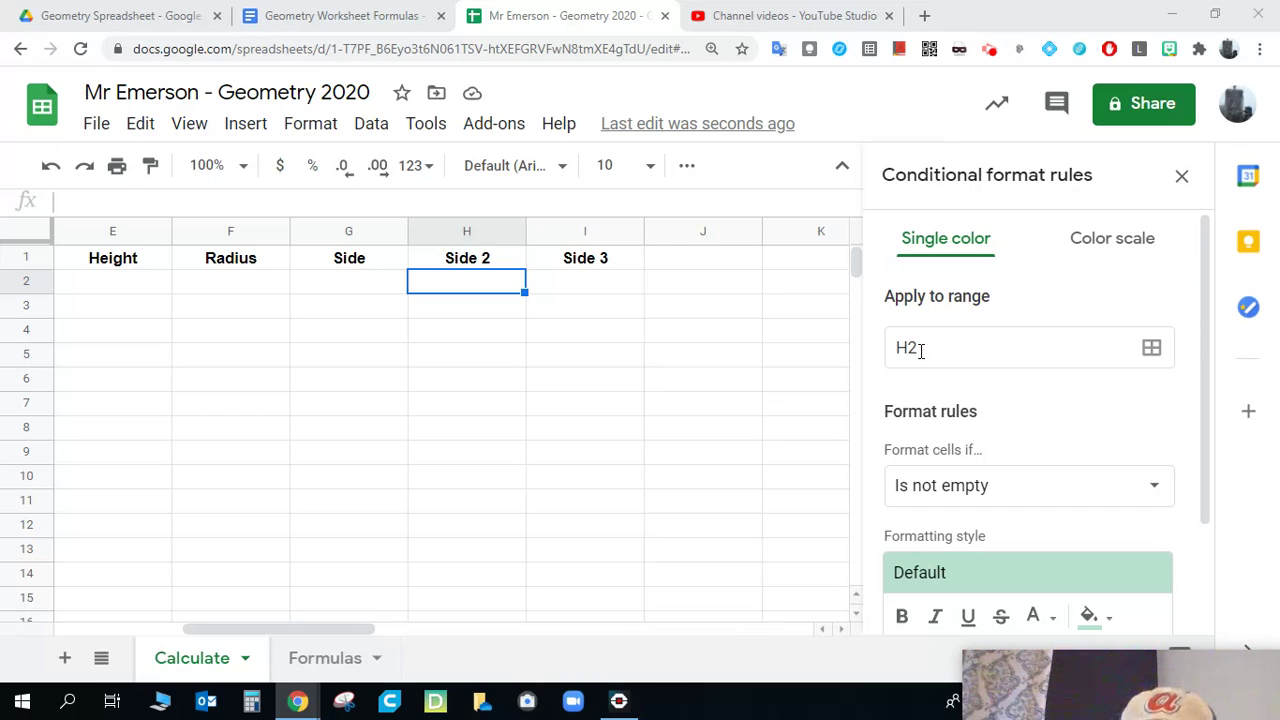
click(940, 487)
scroll(985, 475, down, 5)
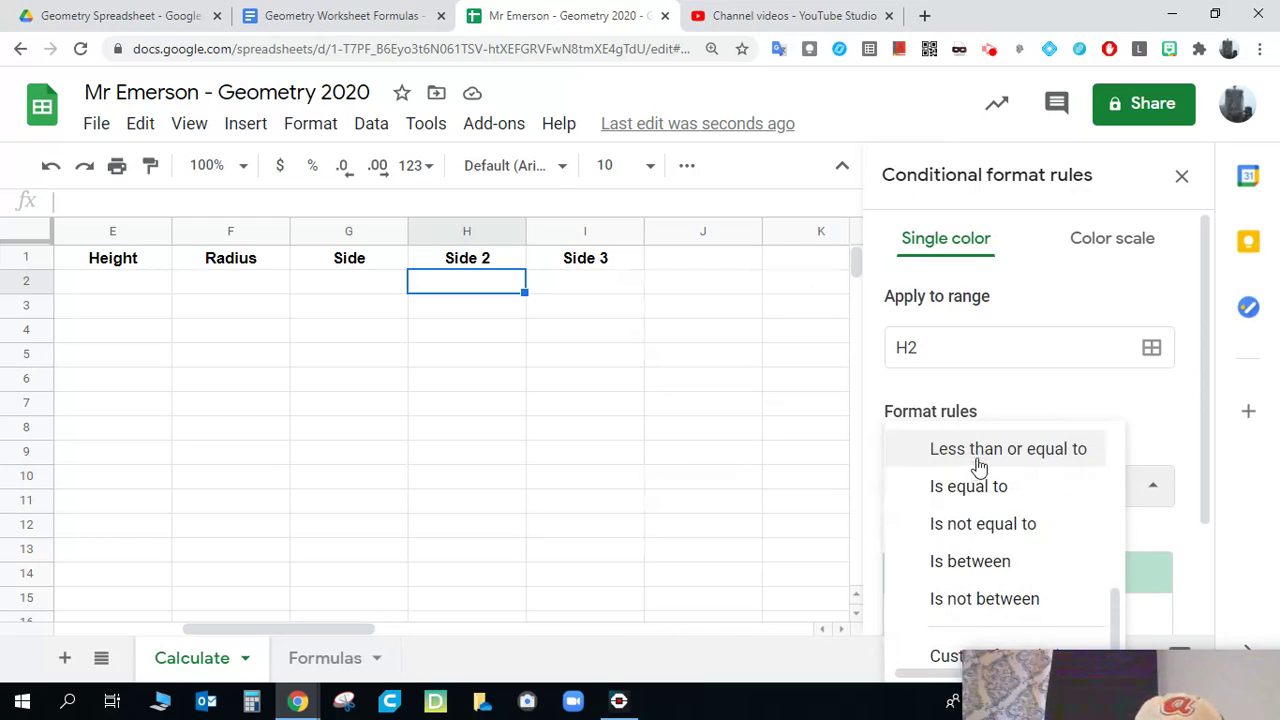
click(948, 640)
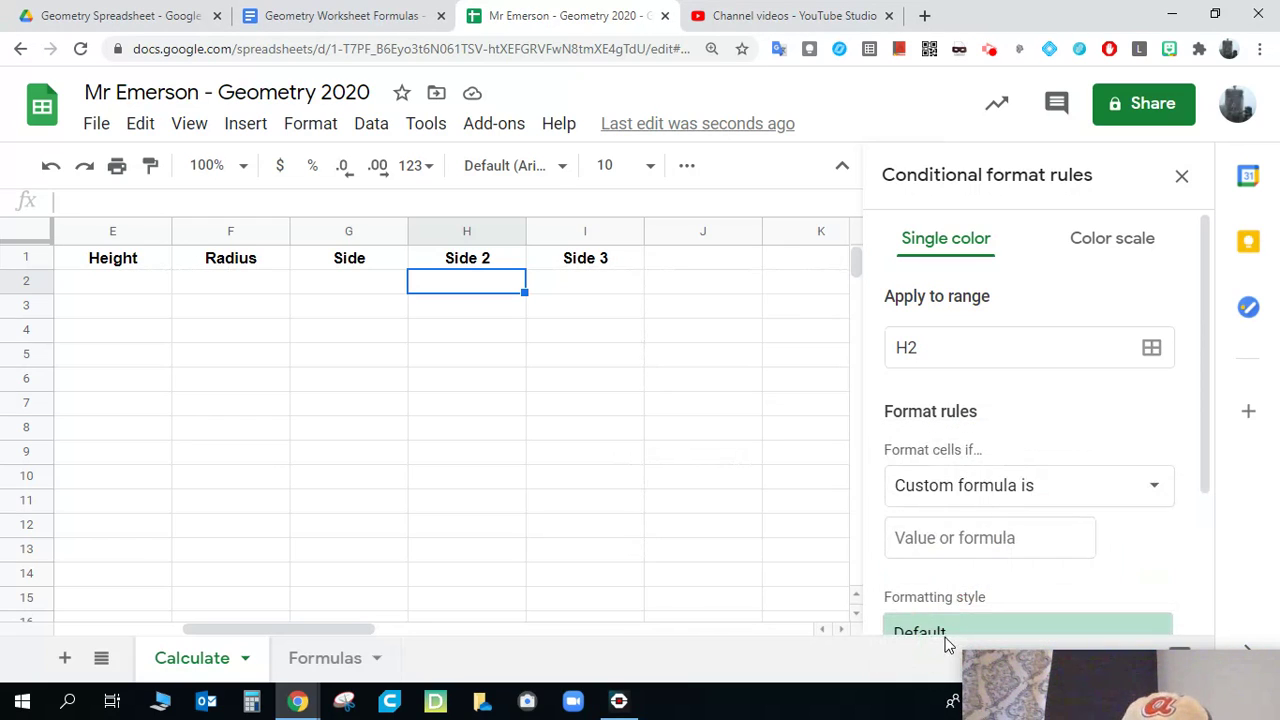
Enter the rule's formula =if(or(a2="Triangle",a2="Trapezoid"),true,false) and save the rule with the default formatting style
click(927, 540)
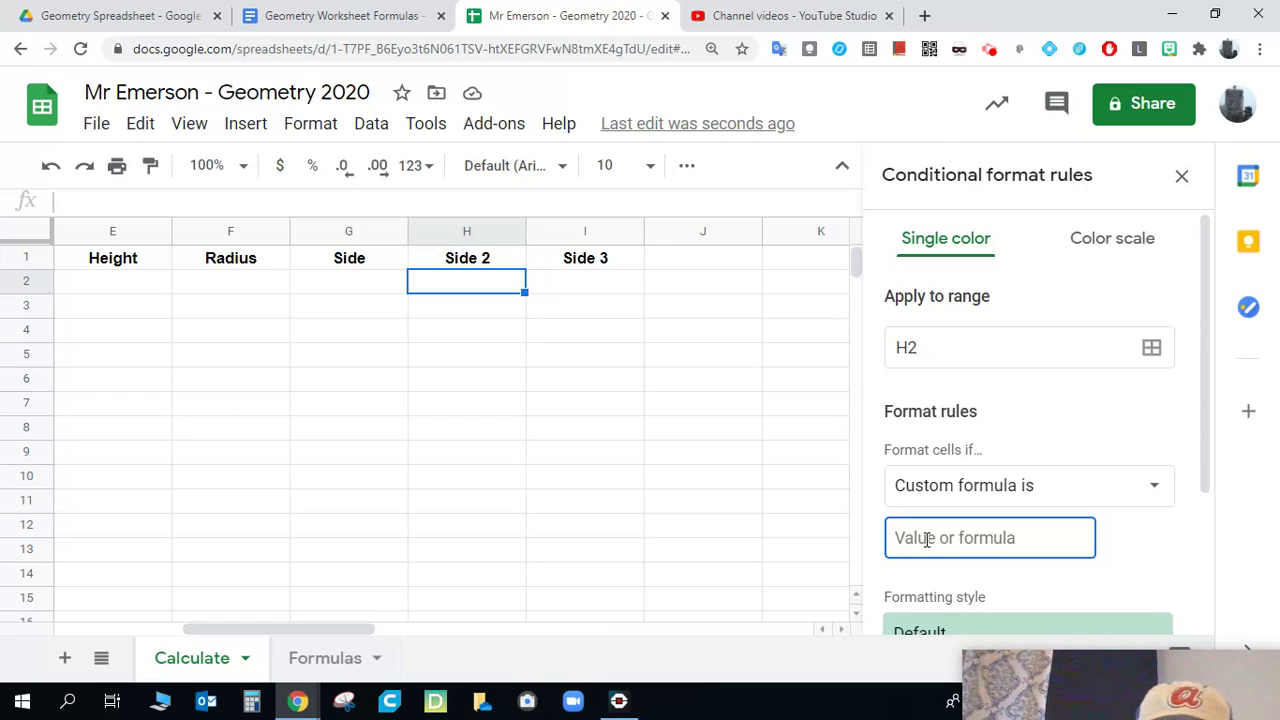
text(=if(or()
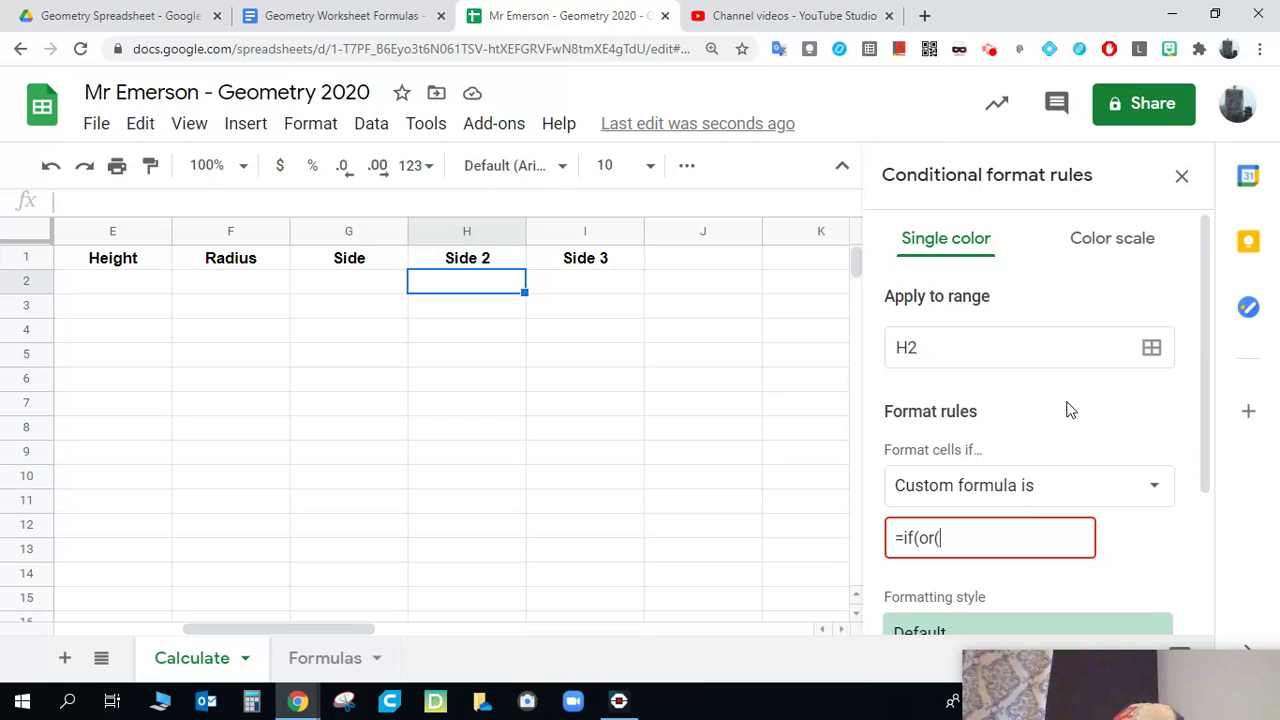
text(a2="Triangle",)
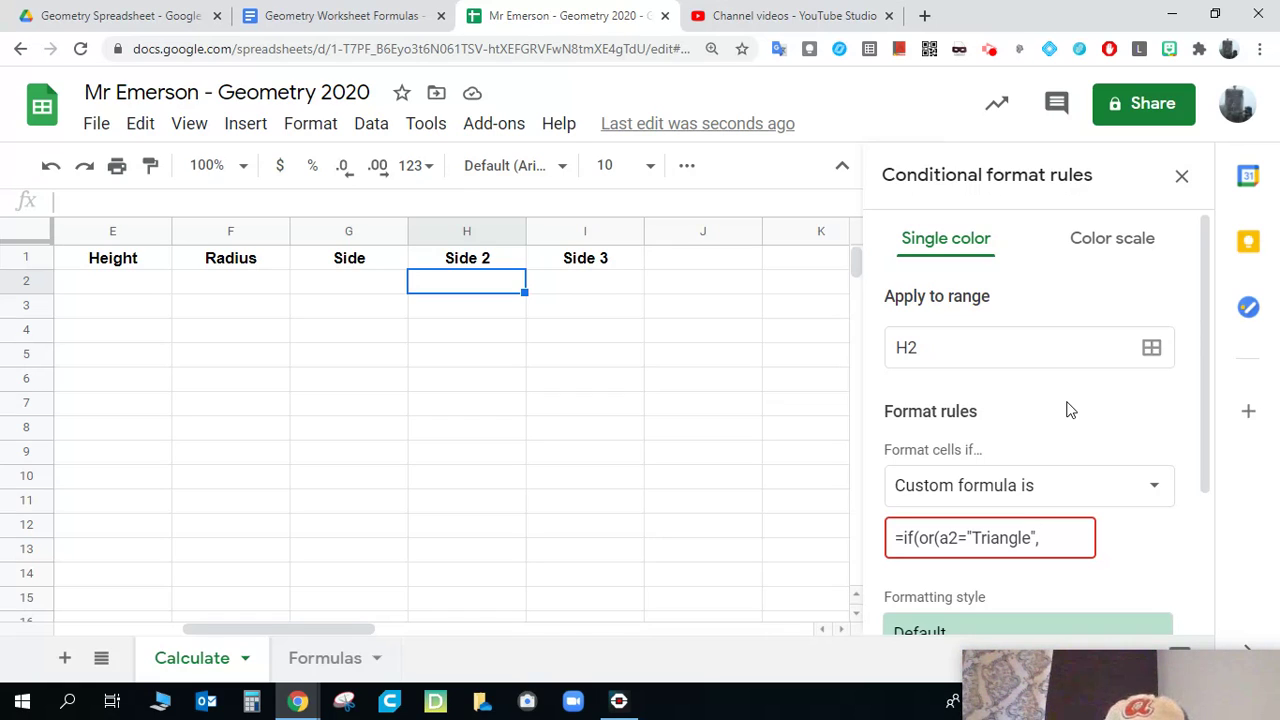
text(a2)
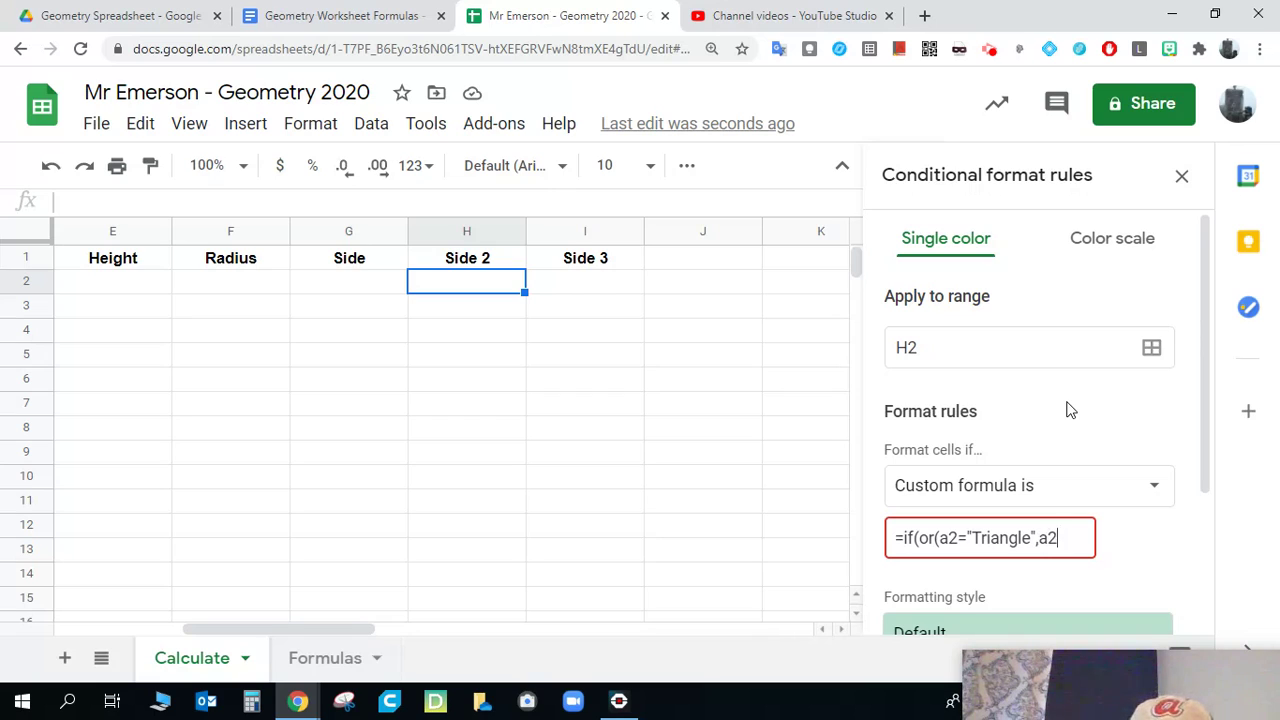
text(="Tr)
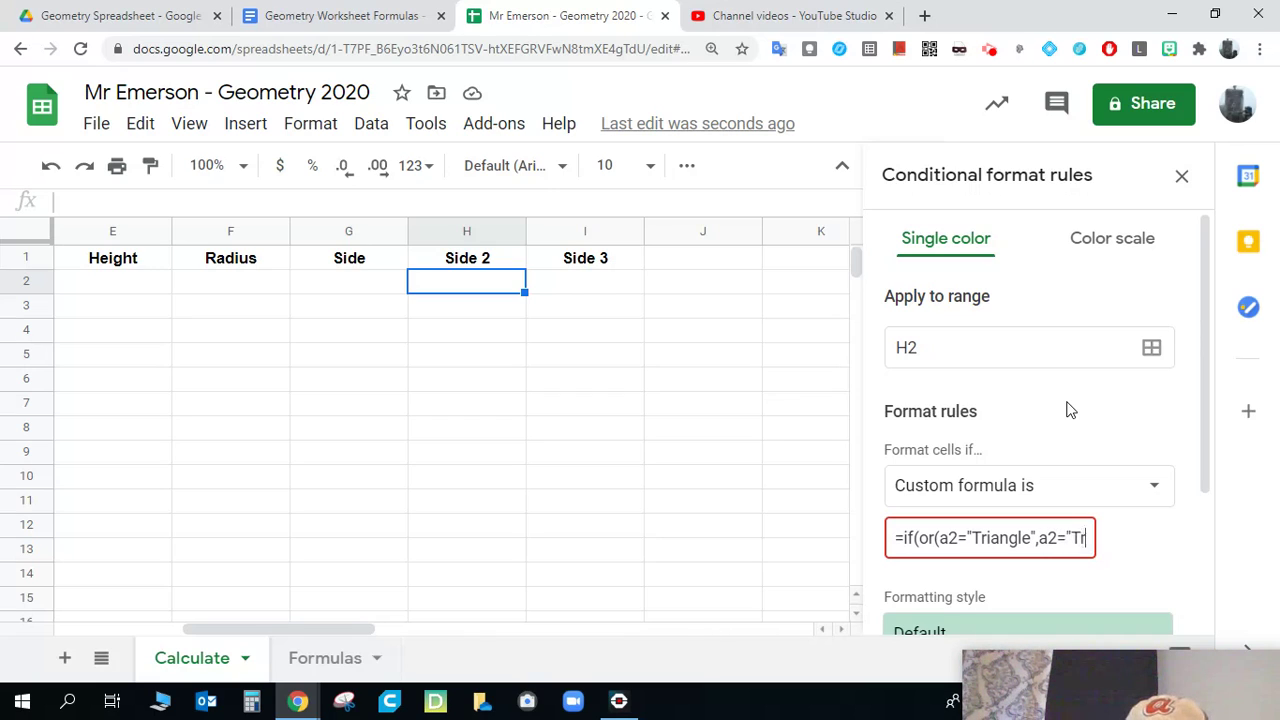
text(apezo)
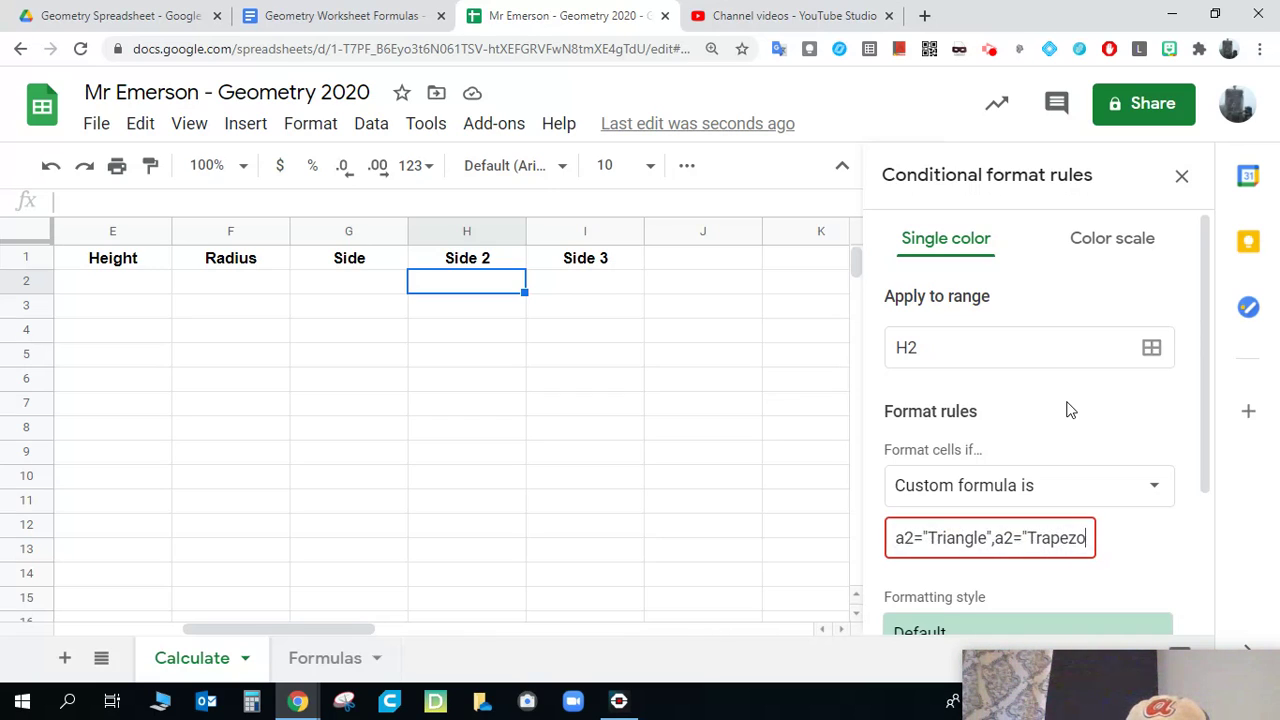
text(id")
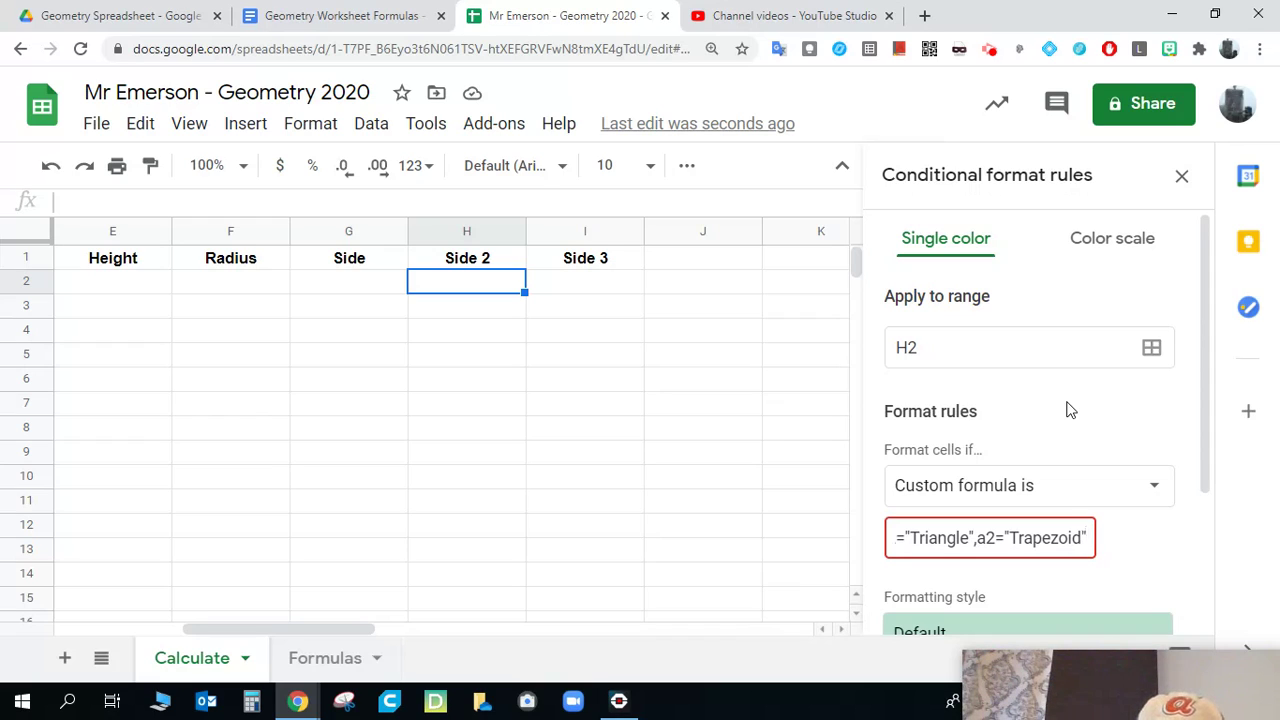
text())
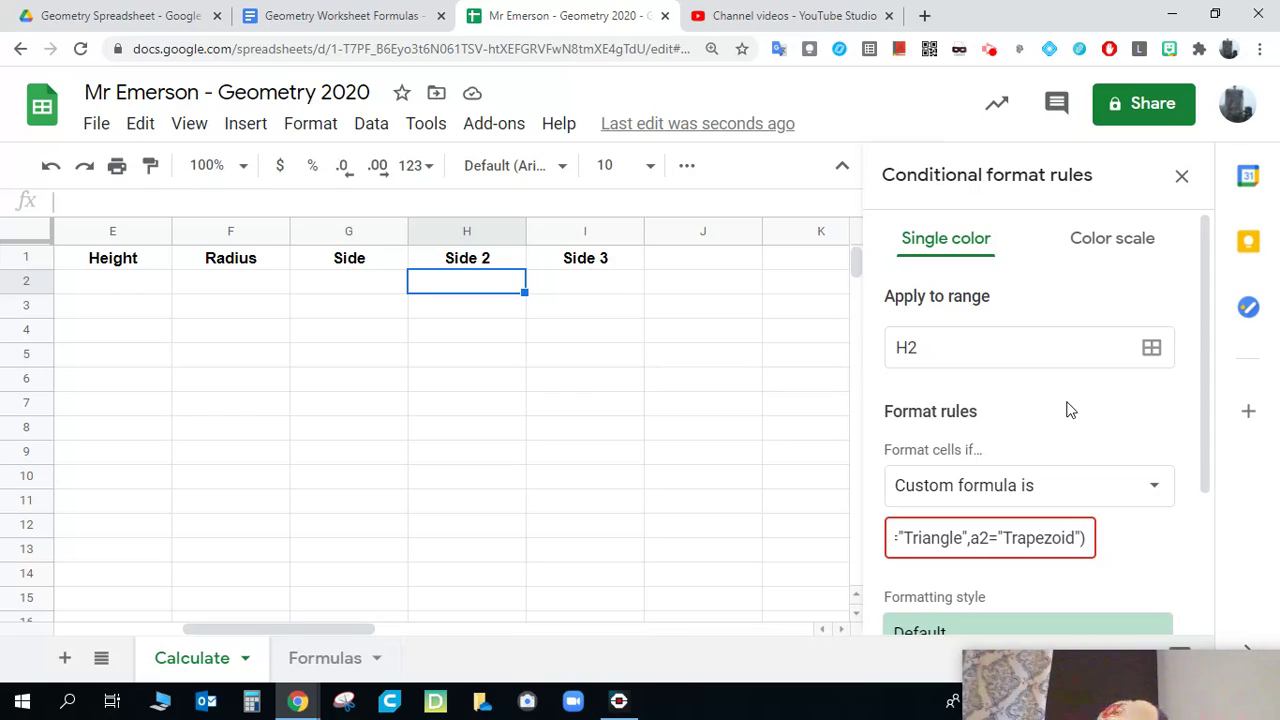
text(,)
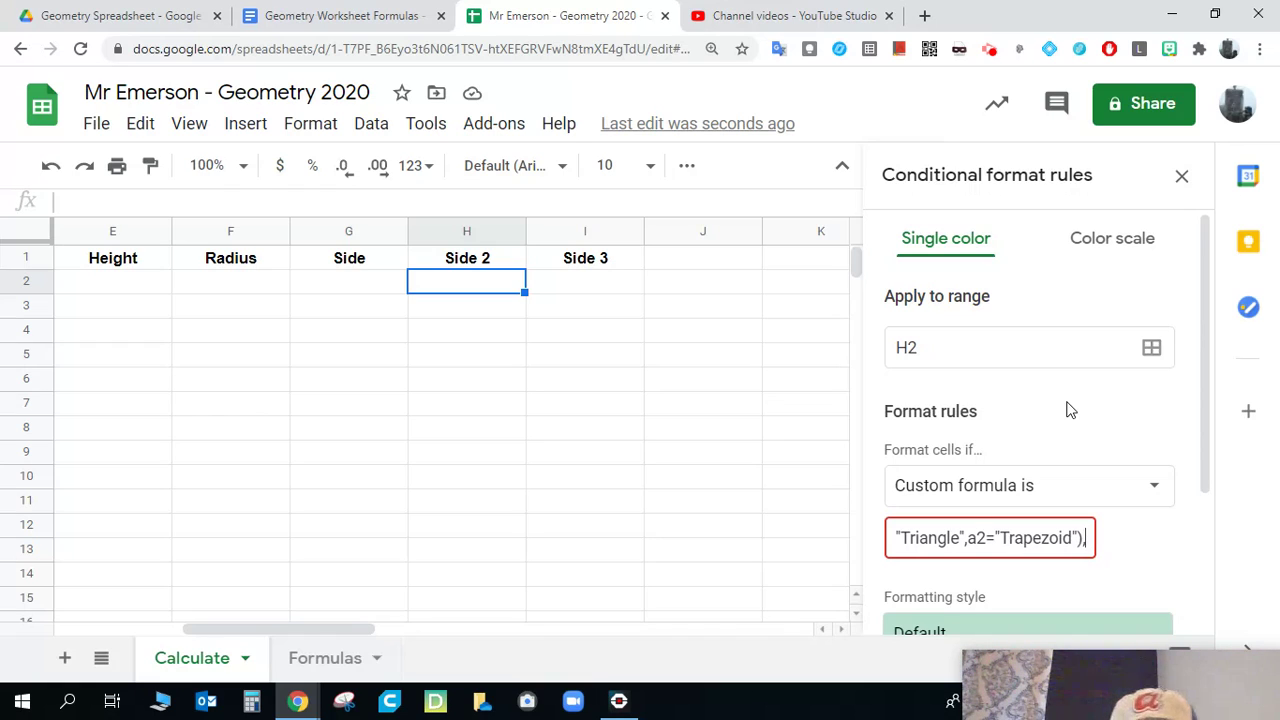
text(true,)
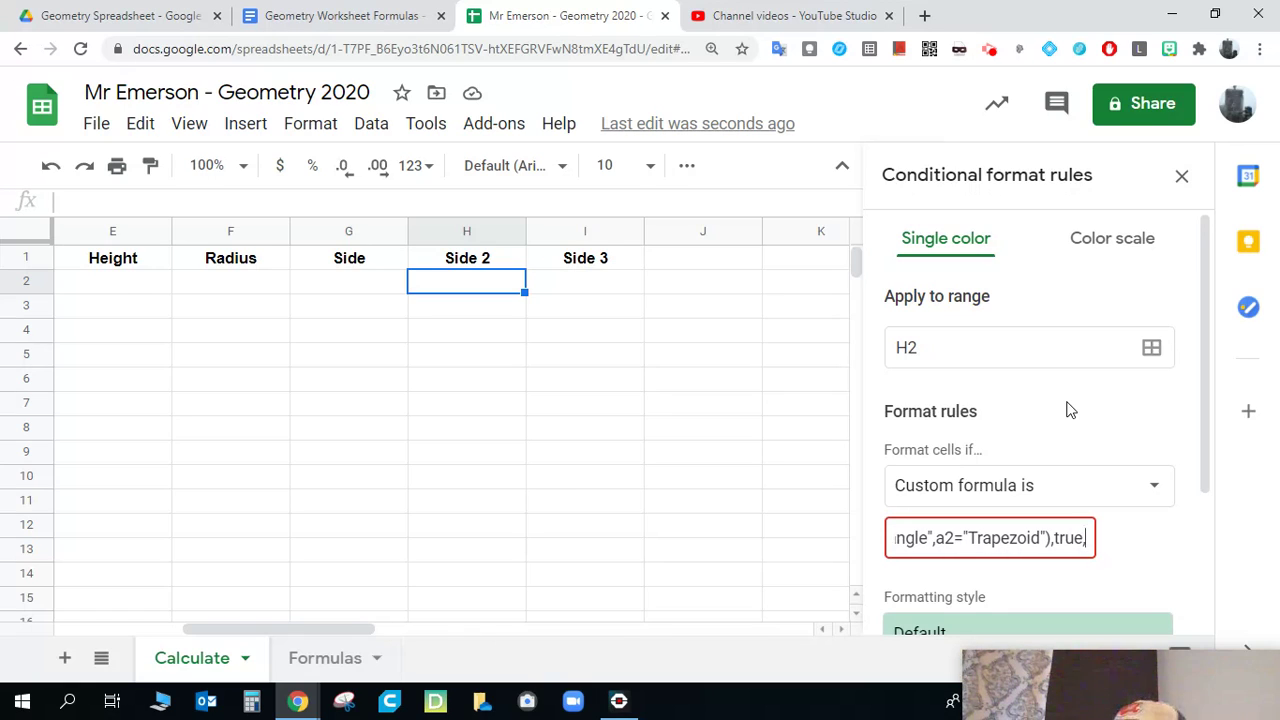
text(f)
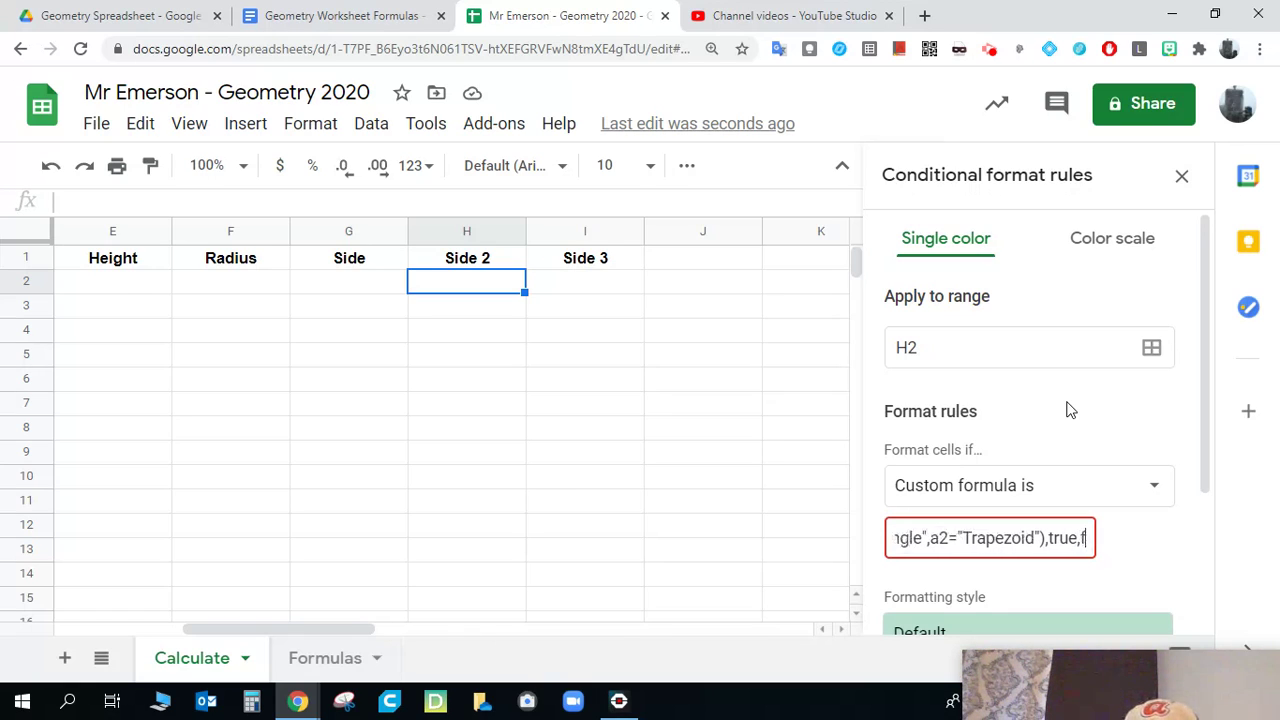
text(alse))
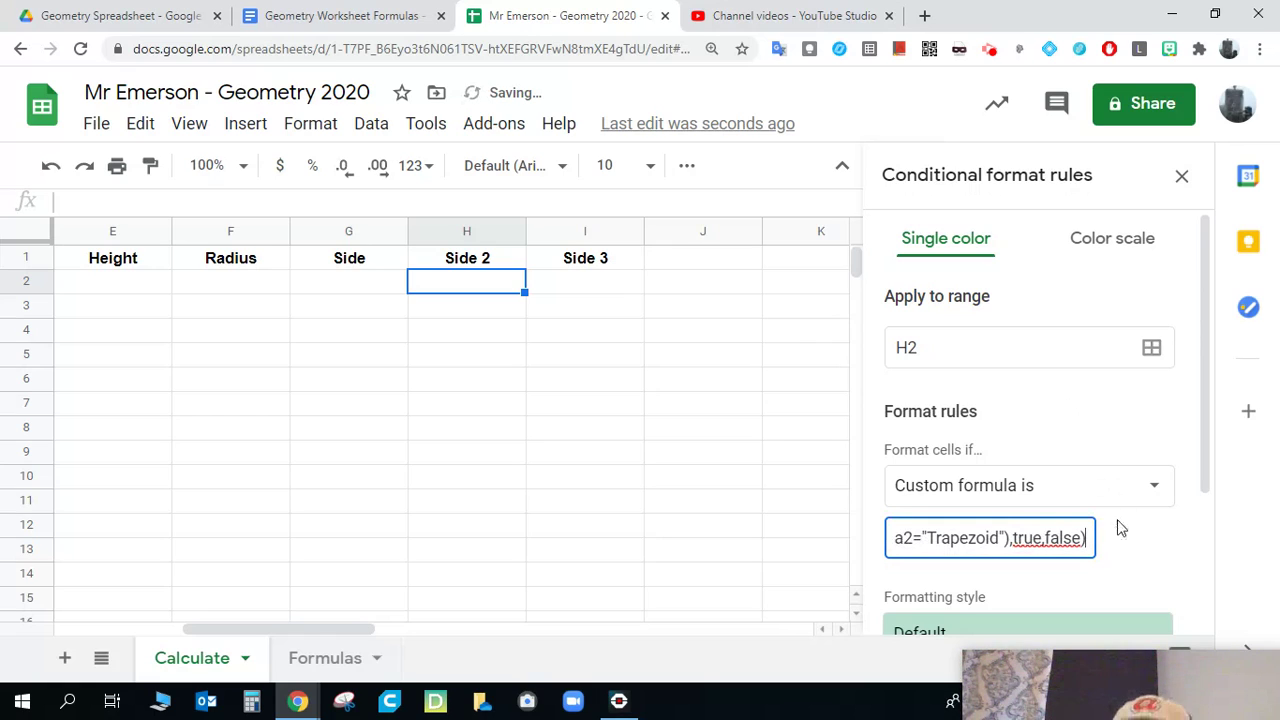
click(1144, 549)
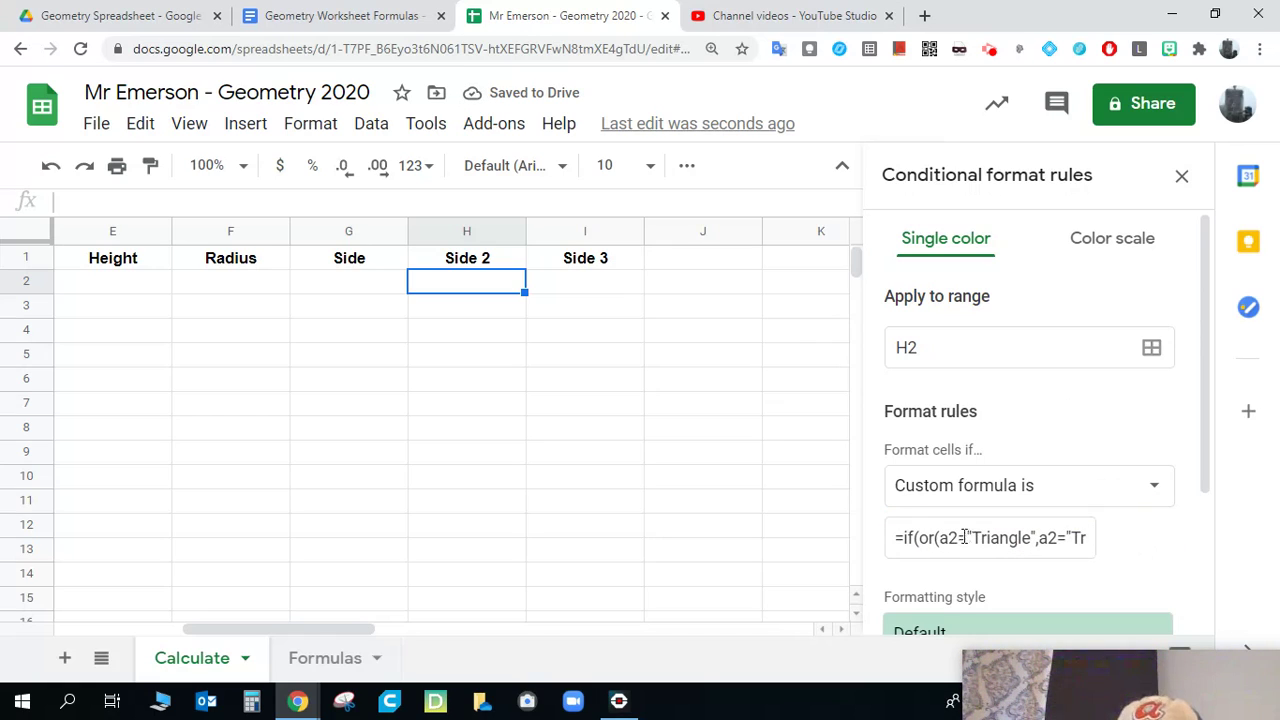
click(904, 540)
scroll(915, 535, down, 2)
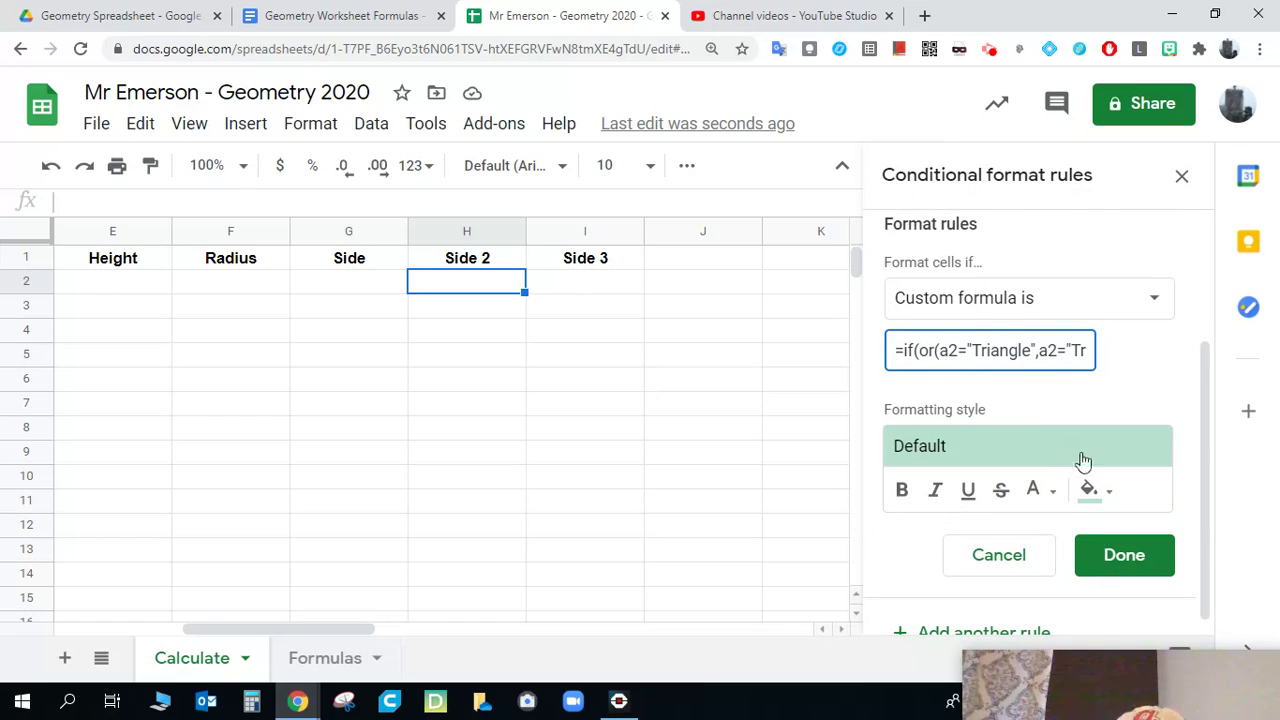
click(1126, 558)
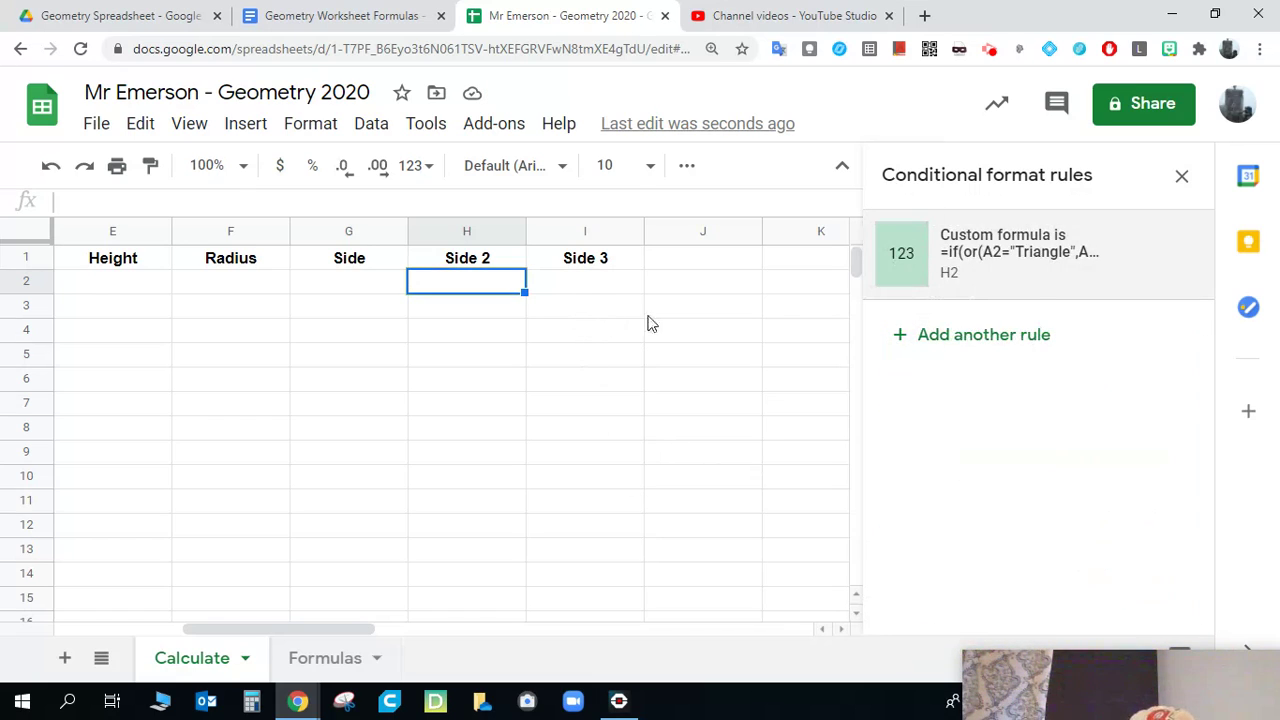
Start a conditional formatting rule for the Side 3 input cell I2 using the "Custom formula is" condition
click(603, 289)
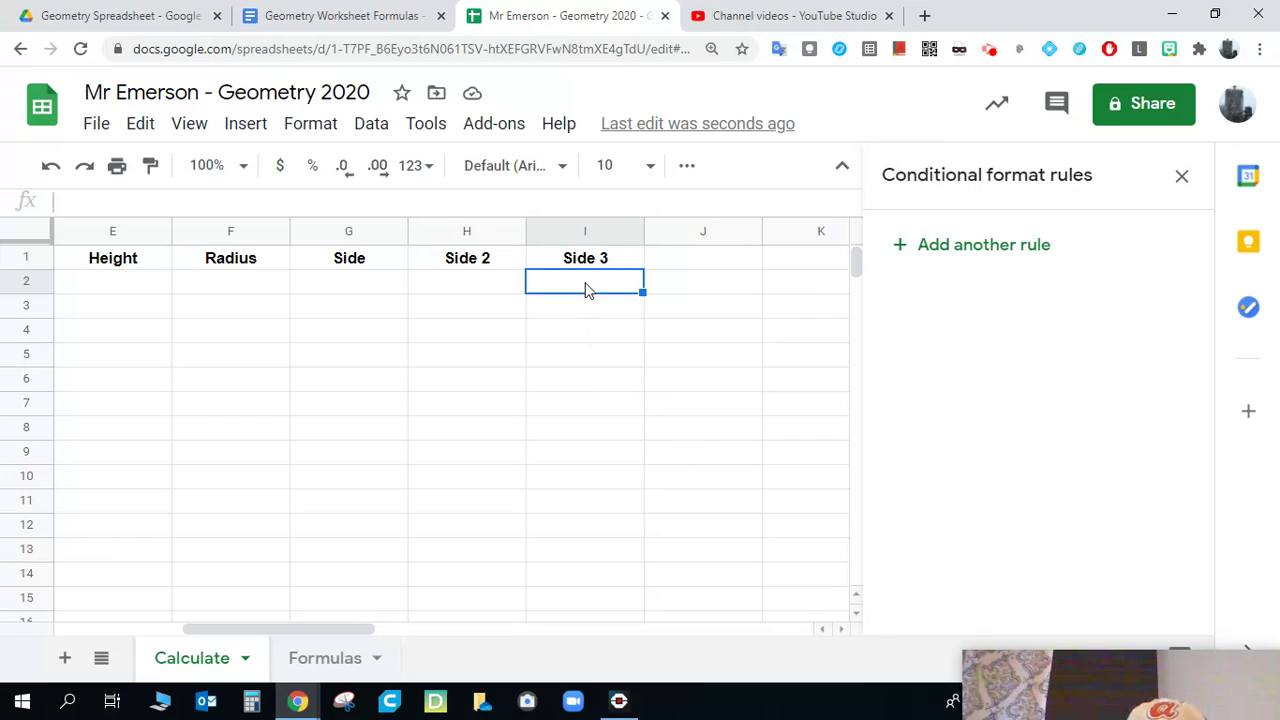
click(959, 250)
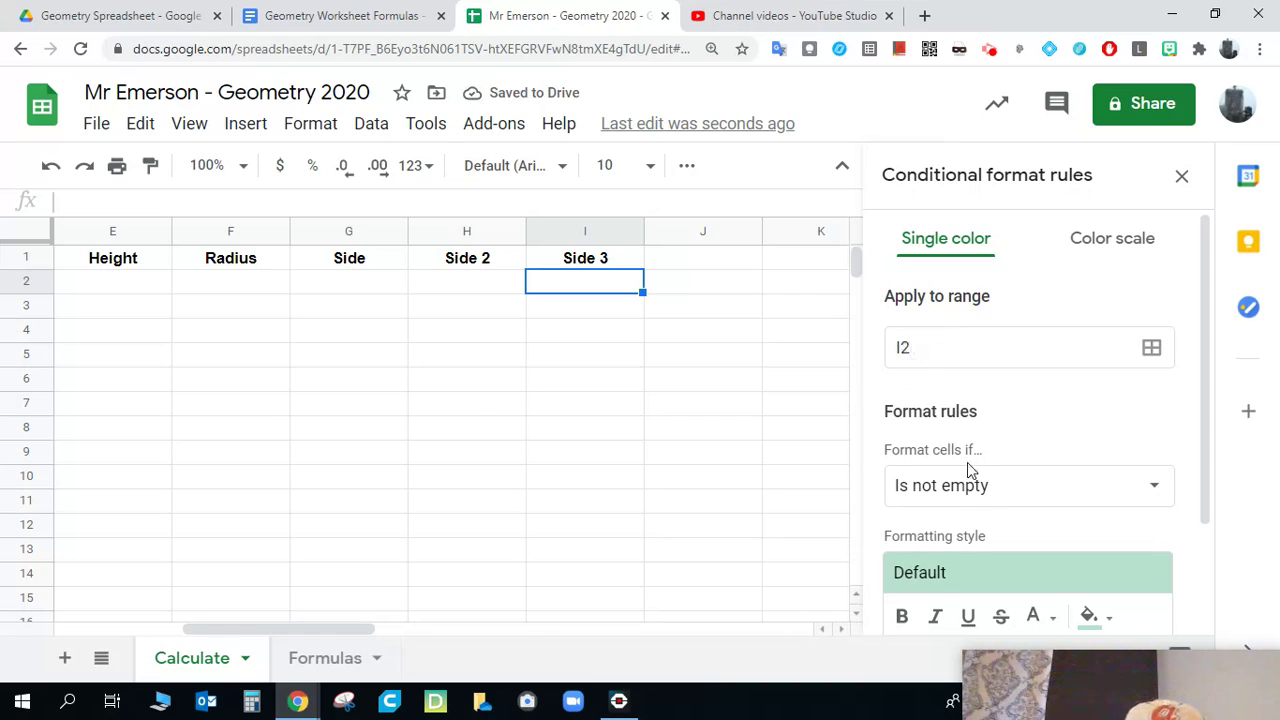
click(968, 495)
scroll(966, 486, down, 5)
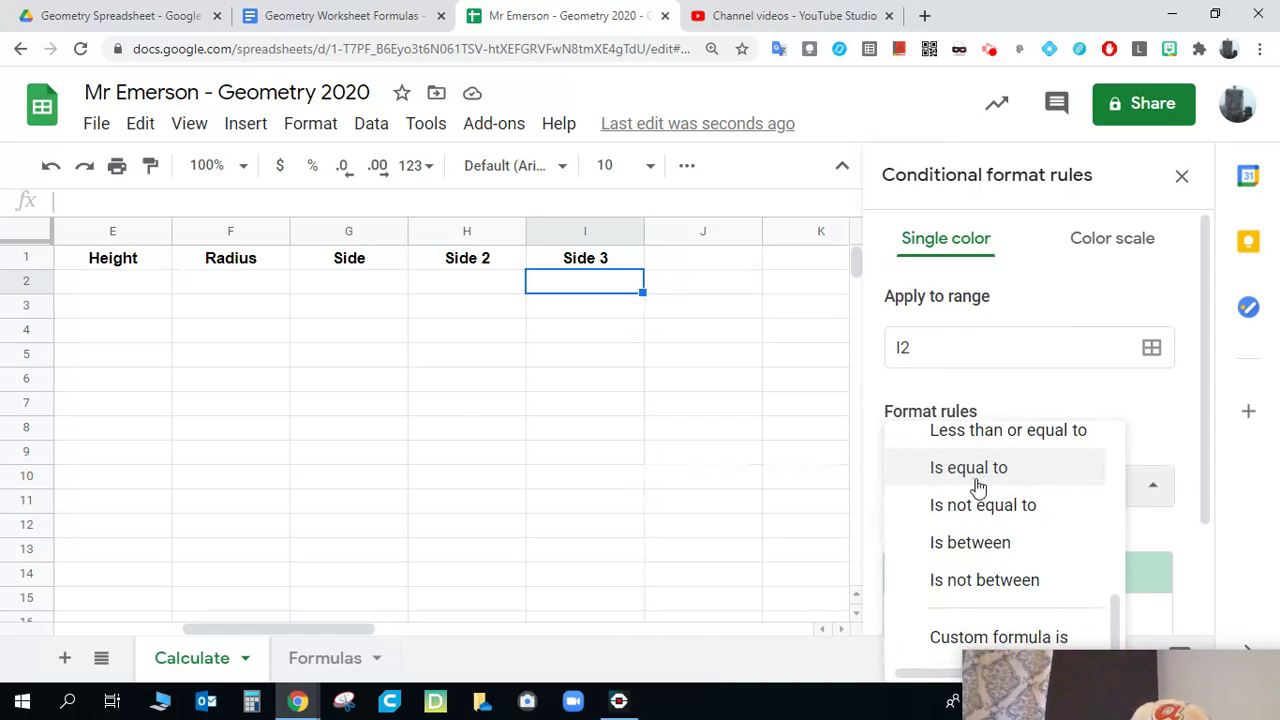
click(943, 637)
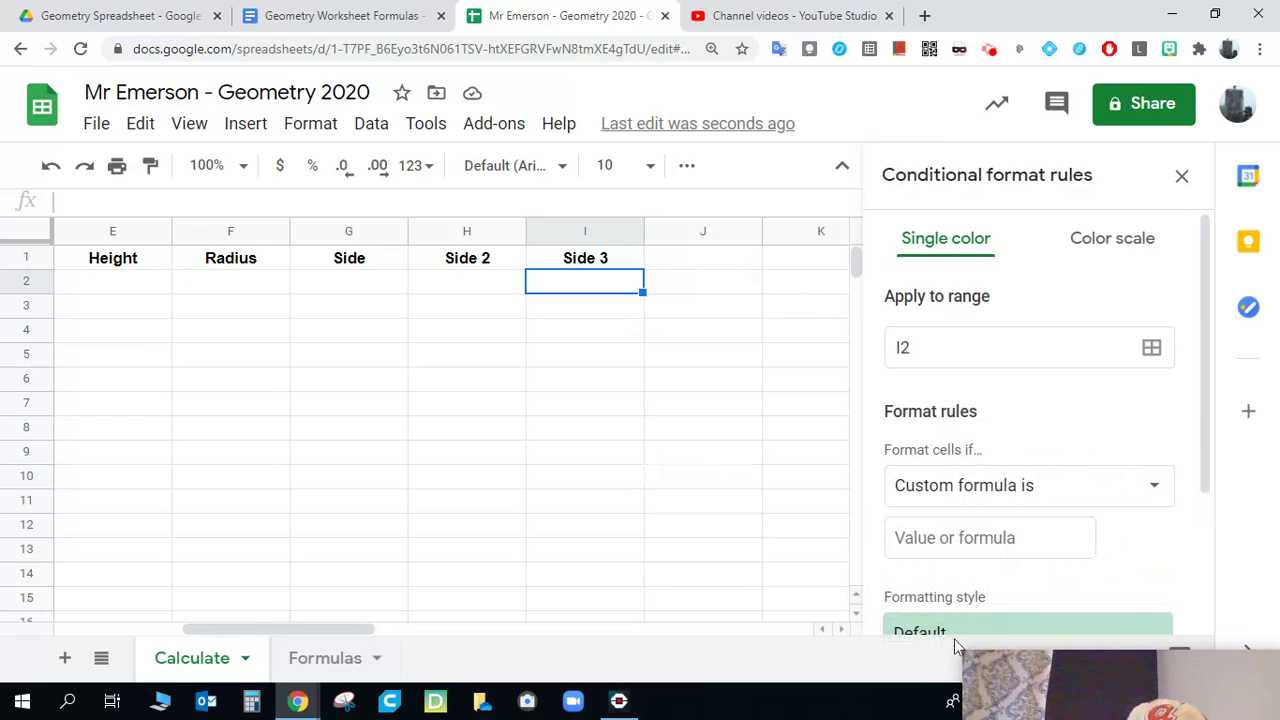
drag(1027, 660, 1023, 534)
scroll(978, 400, down, 2)
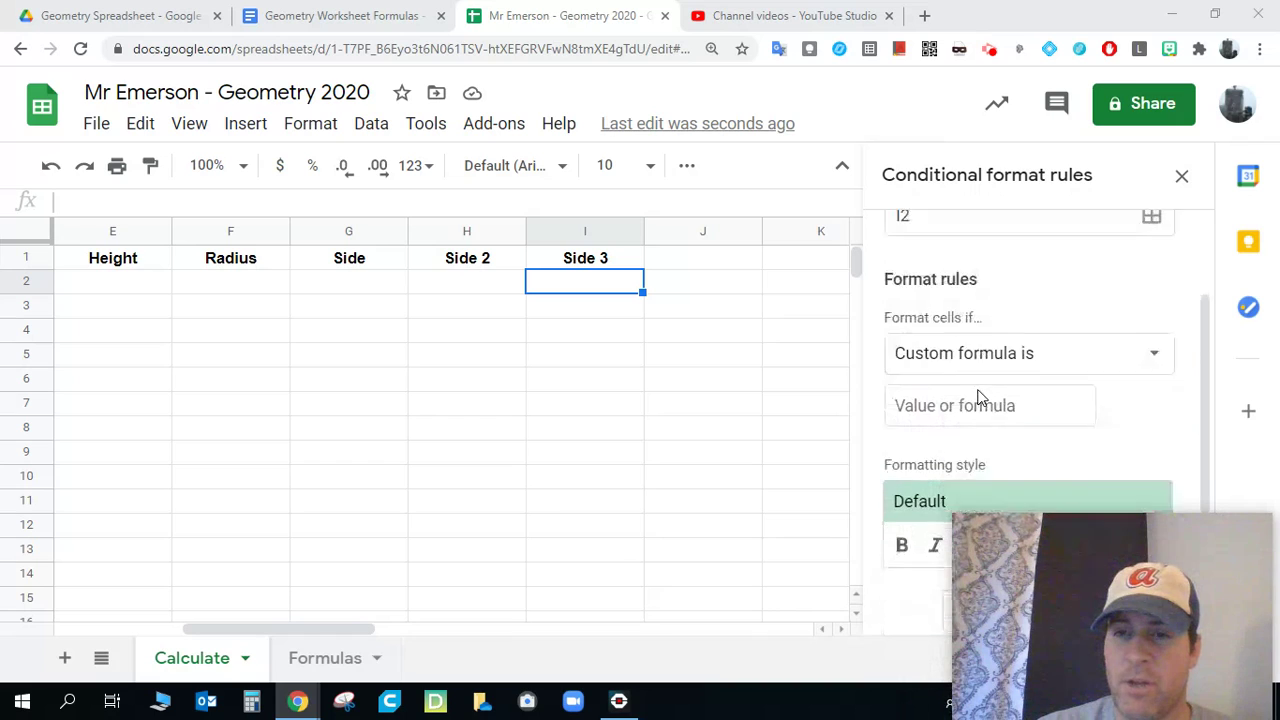
Enter the rule's formula =if(a2="Triangle",true,false) and save the rule with the default formatting style
click(906, 335)
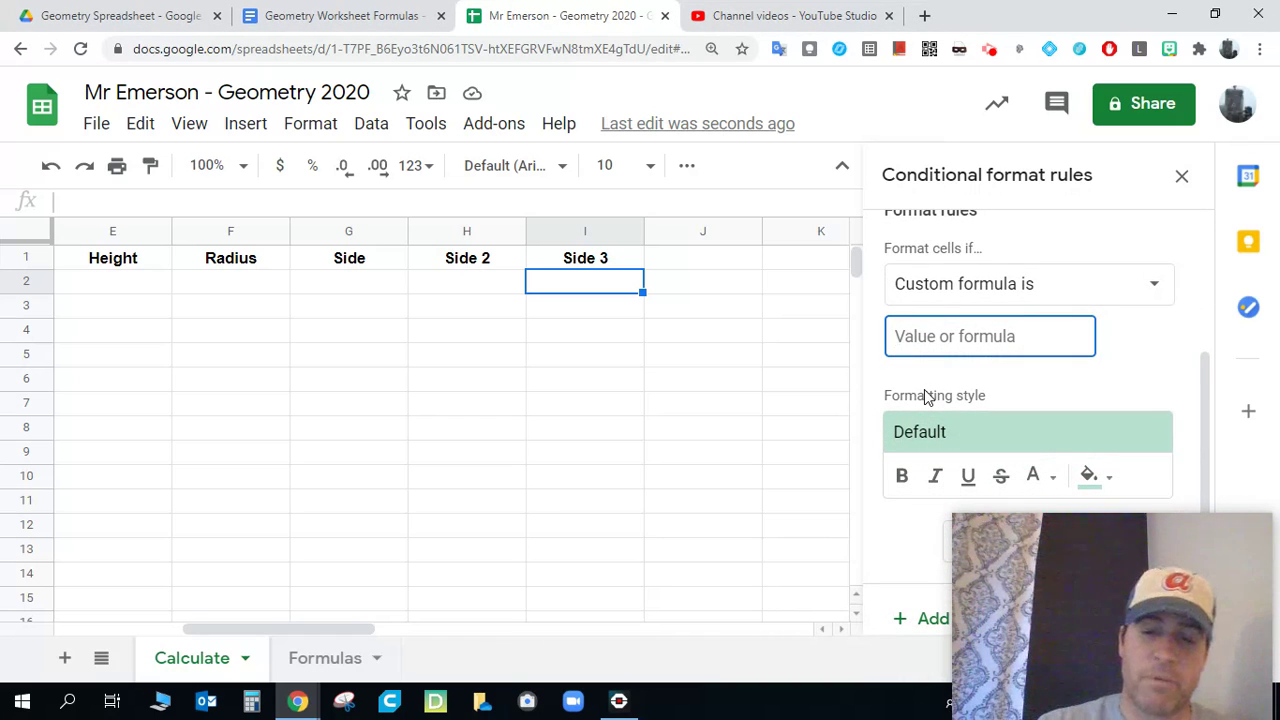
text(=if()
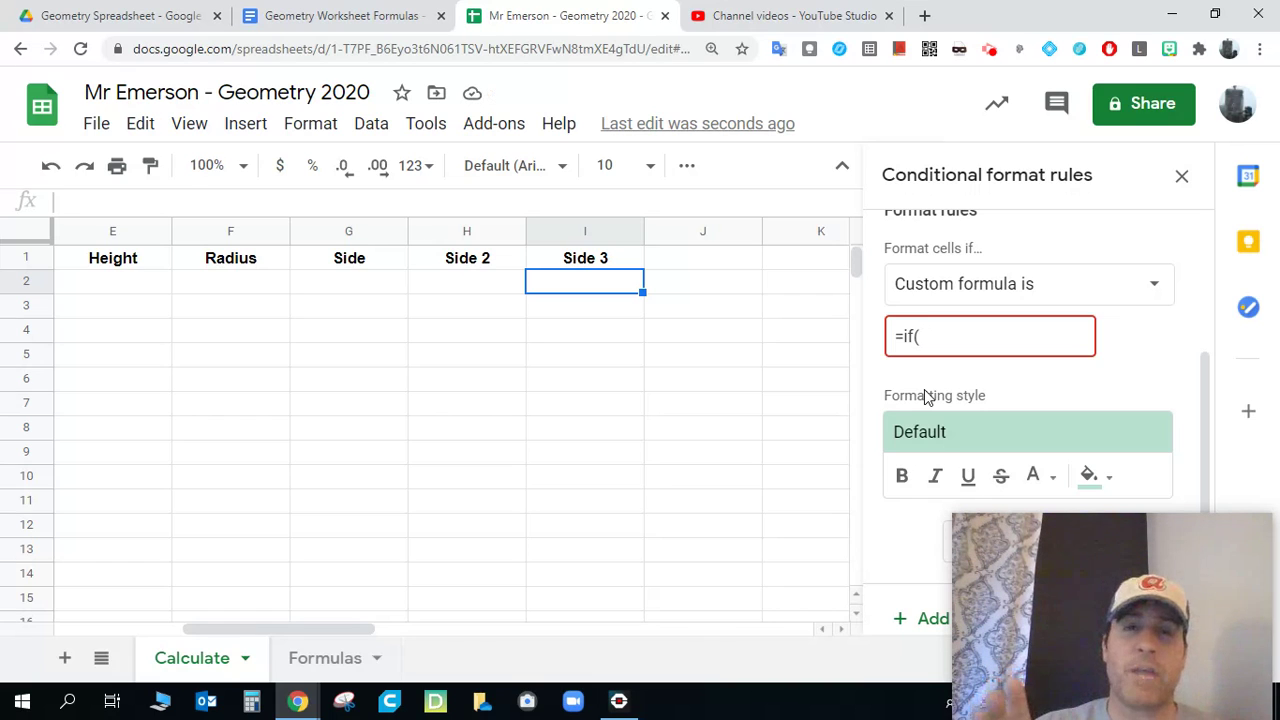
text(a2="Triangle",t)
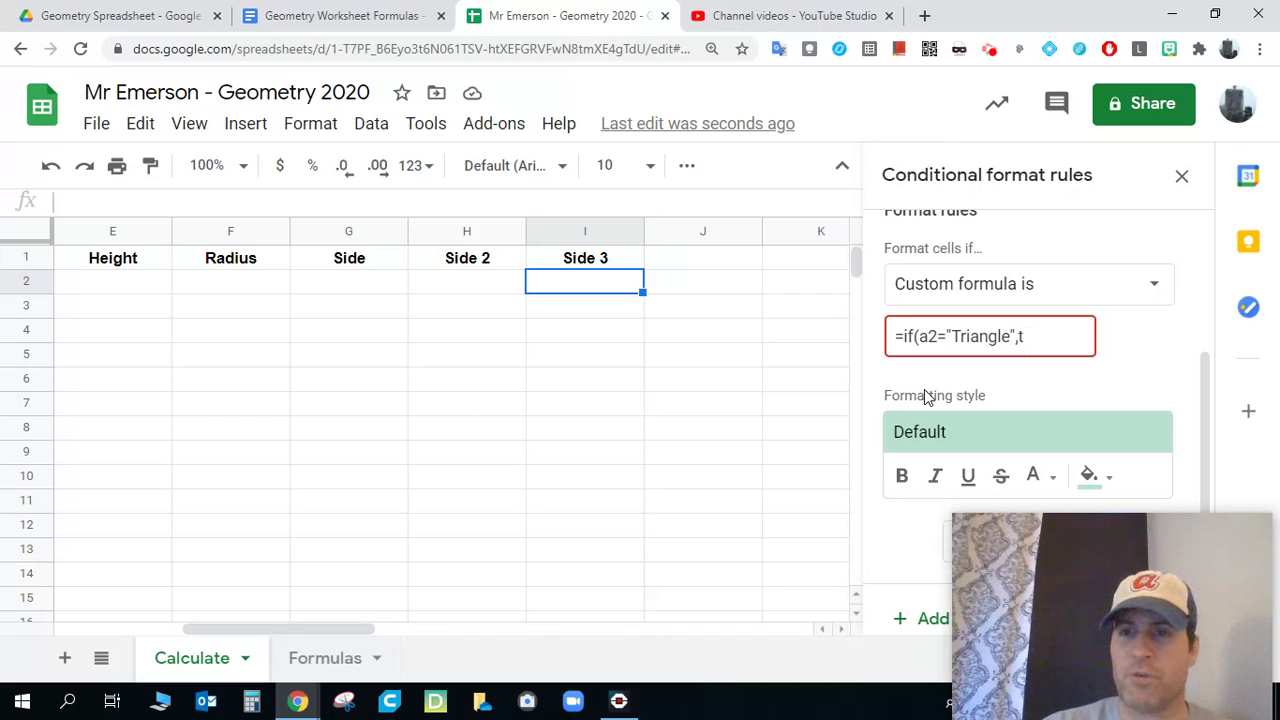
text(rue)
text(,fla)
text(alse))
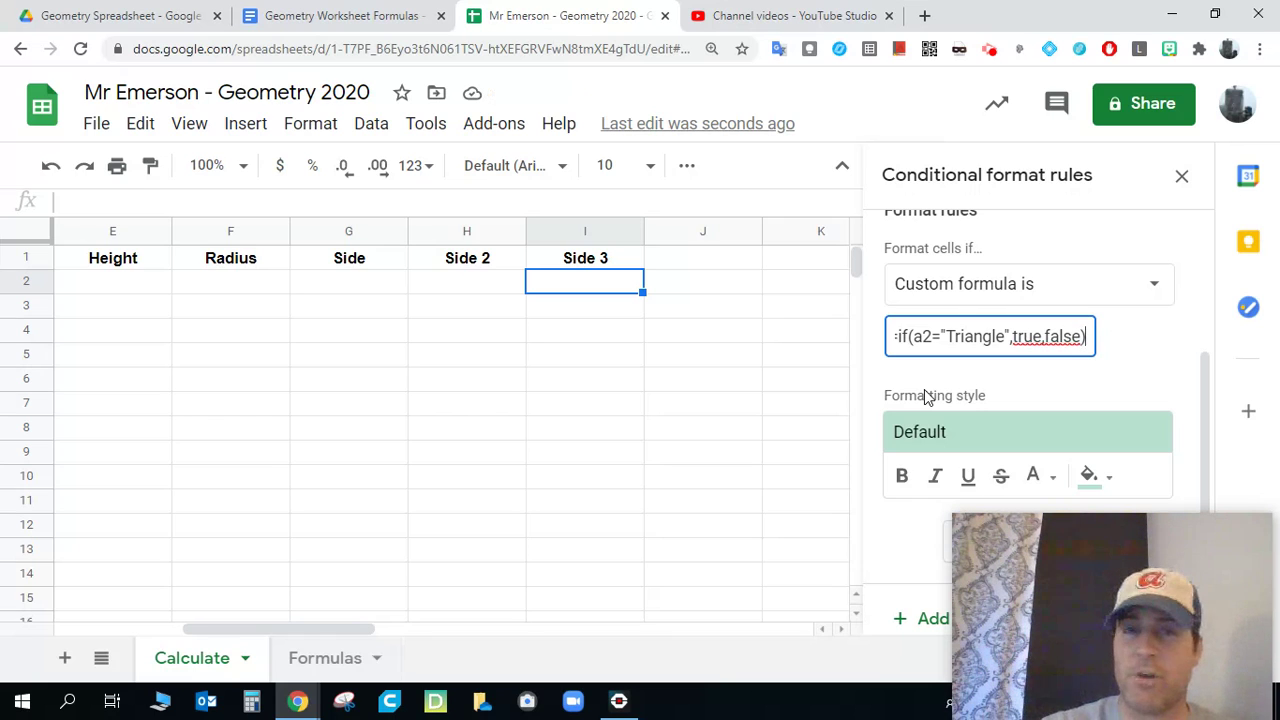
click(1162, 358)
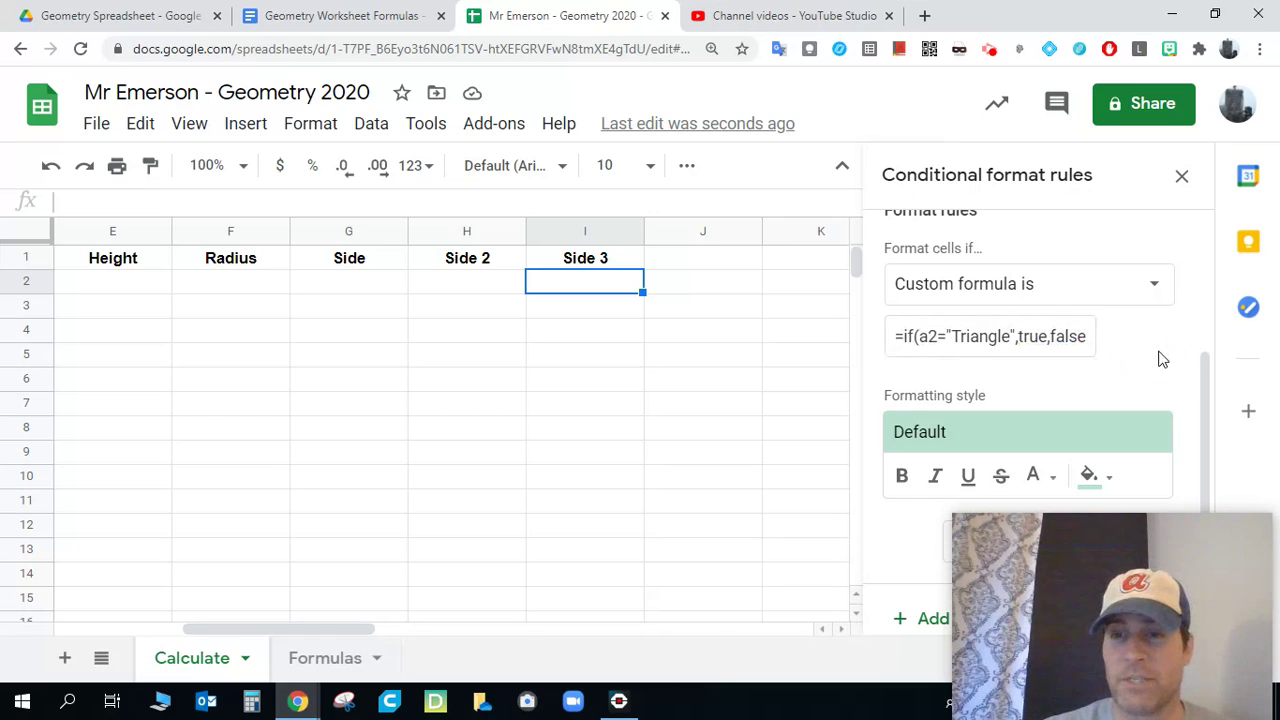
drag(1015, 523, 1012, 584)
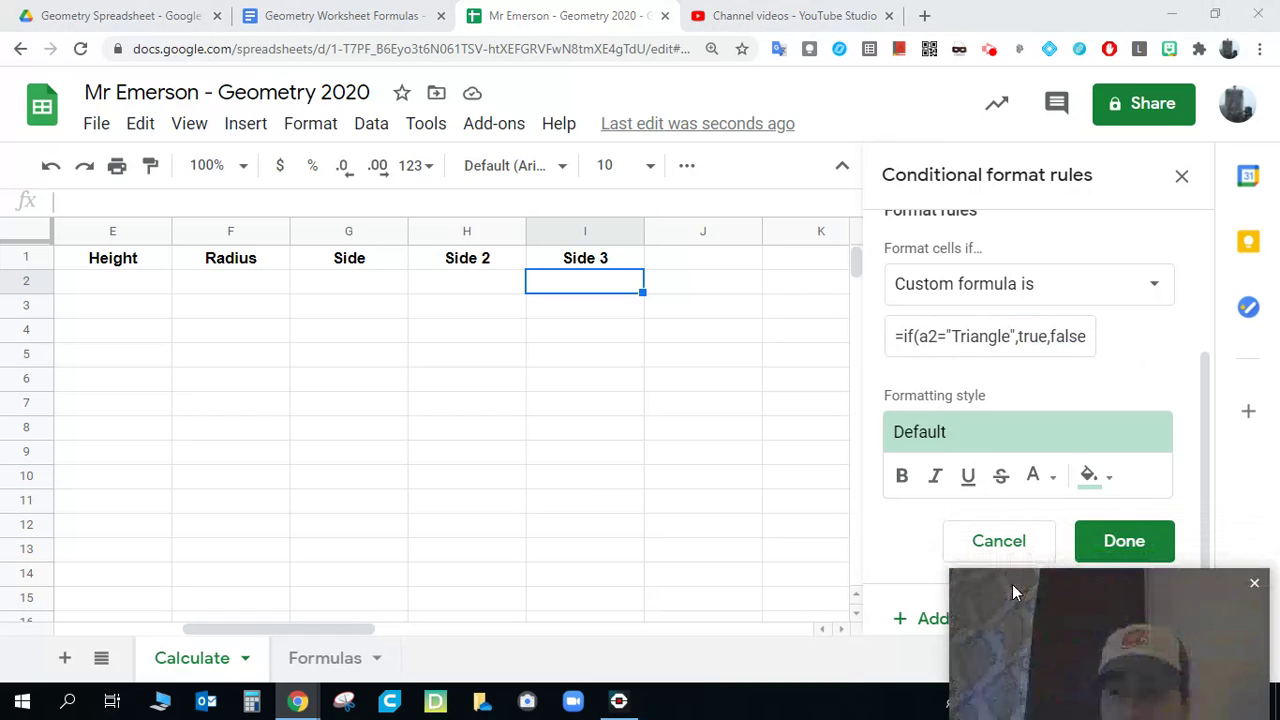
click(1100, 543)
drag(1105, 598, 1117, 532)
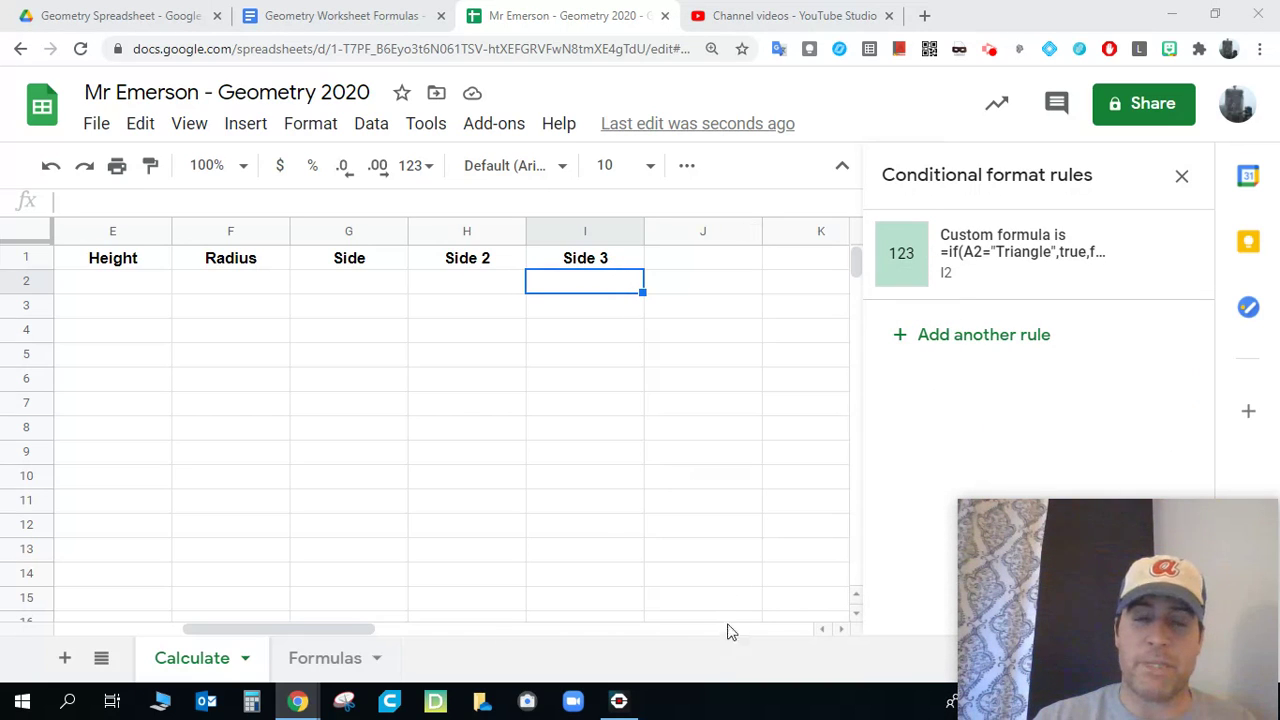
Close the conditional format rules and test the highlighting by choosing Rectangle, Parallelogram and Triangle as the figure in A2
drag(366, 634, 335, 634)
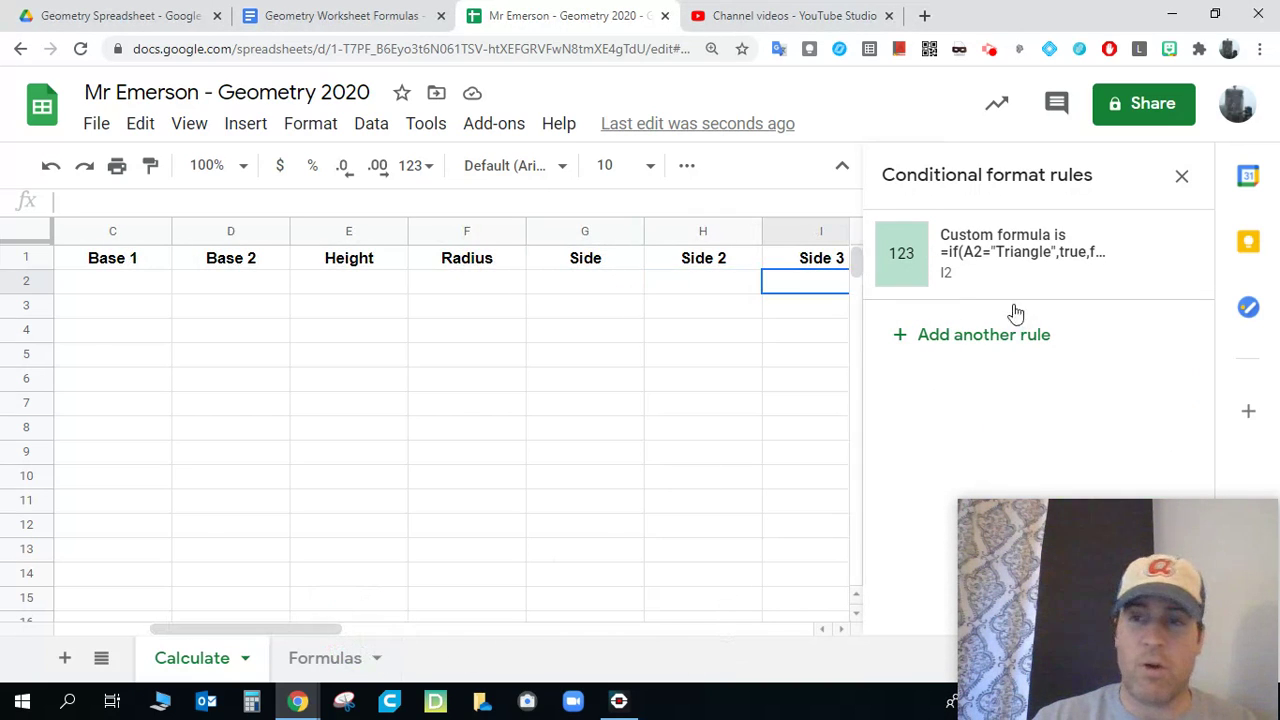
click(1181, 176)
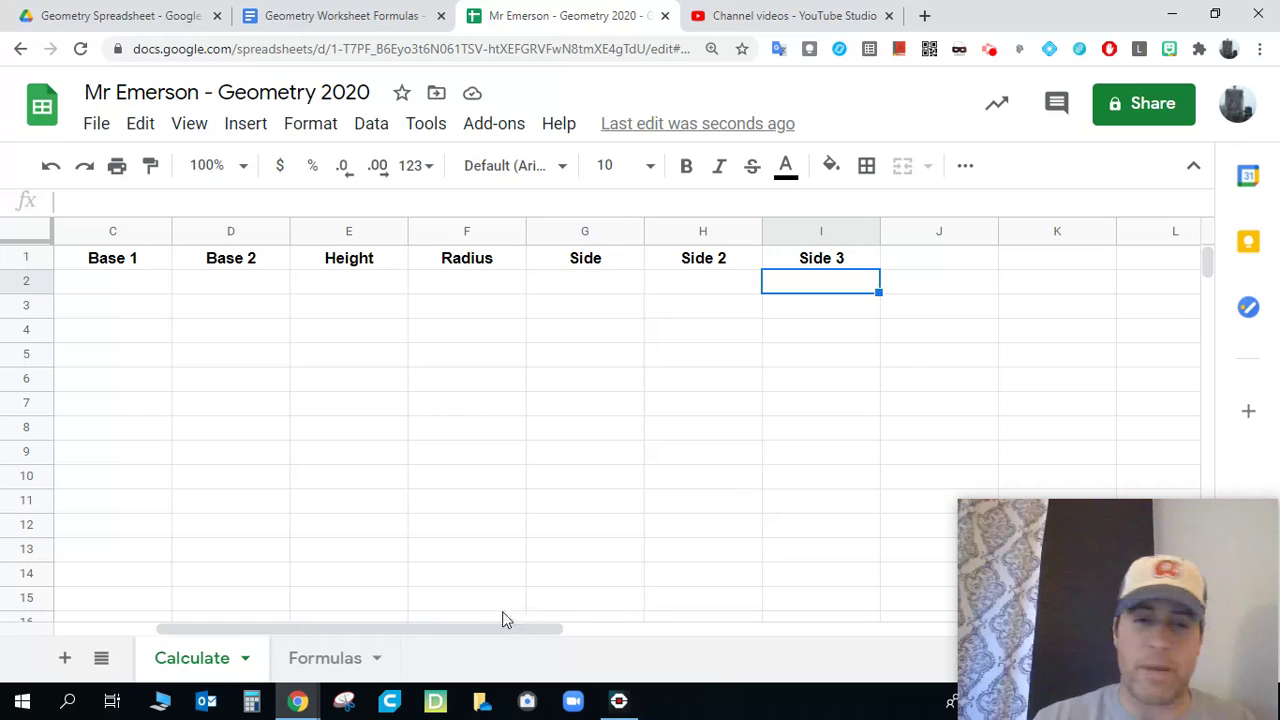
drag(480, 630, 411, 631)
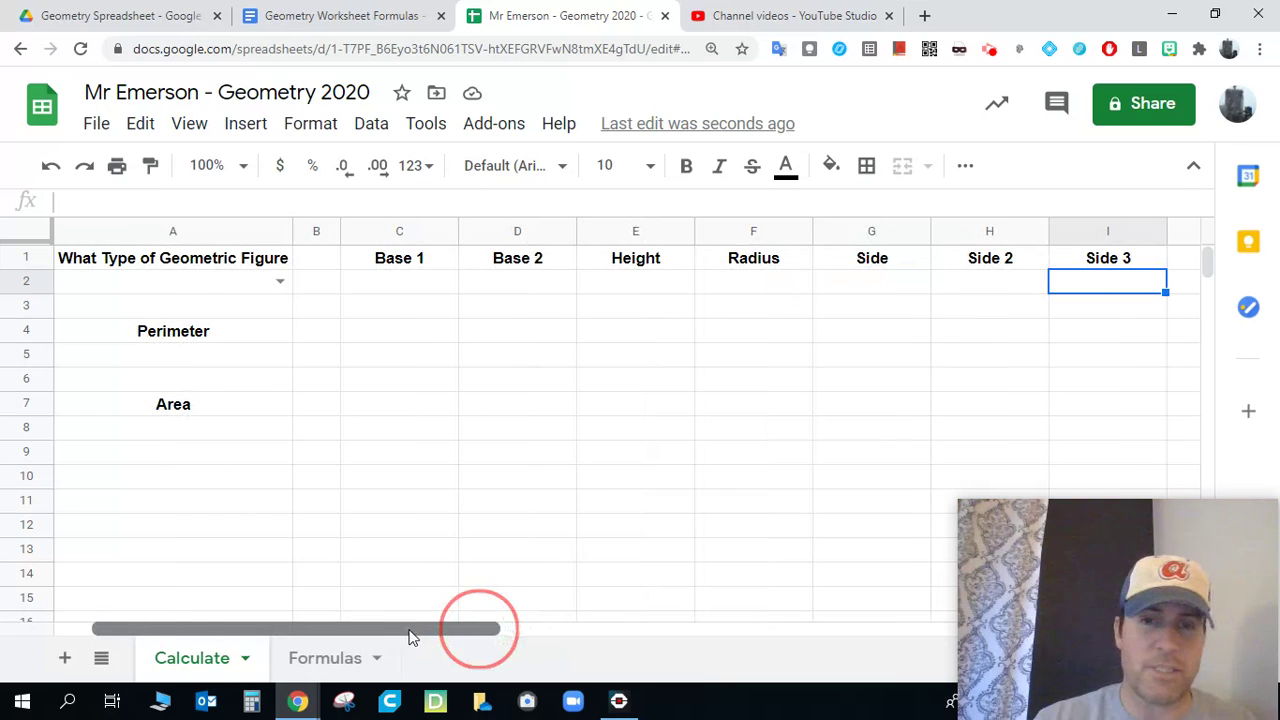
click(280, 284)
click(220, 340)
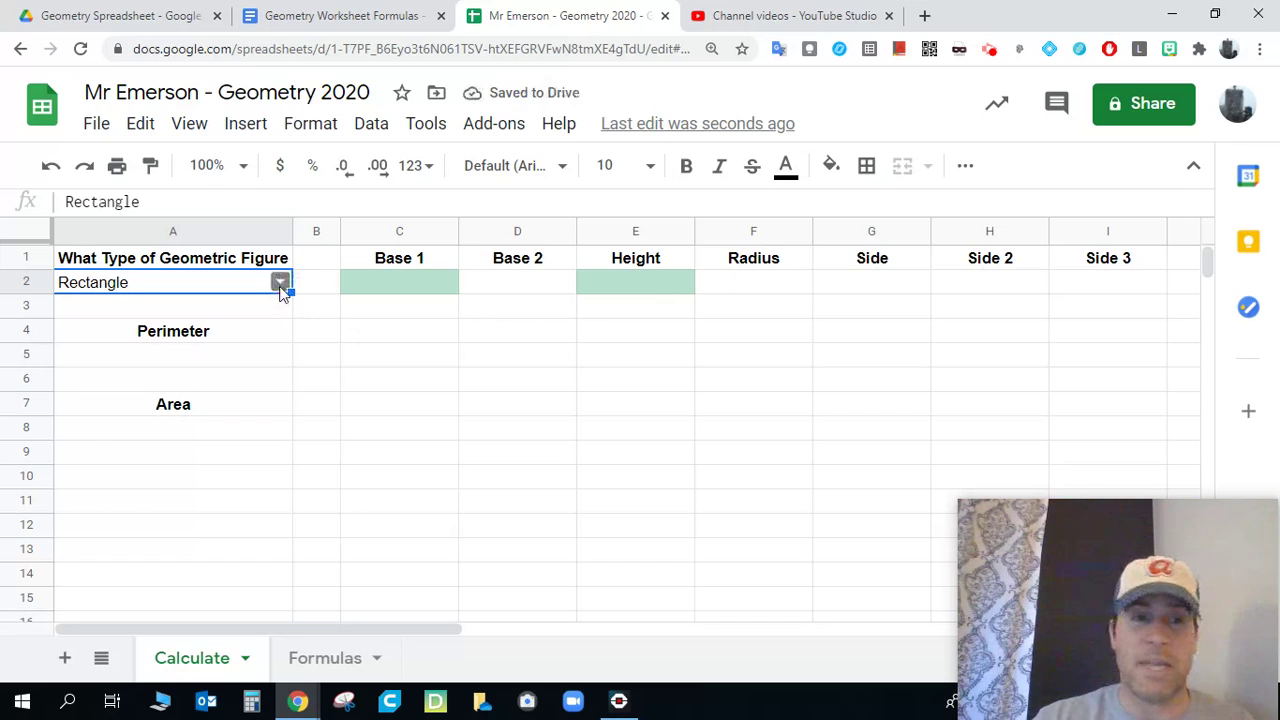
click(280, 284)
click(208, 366)
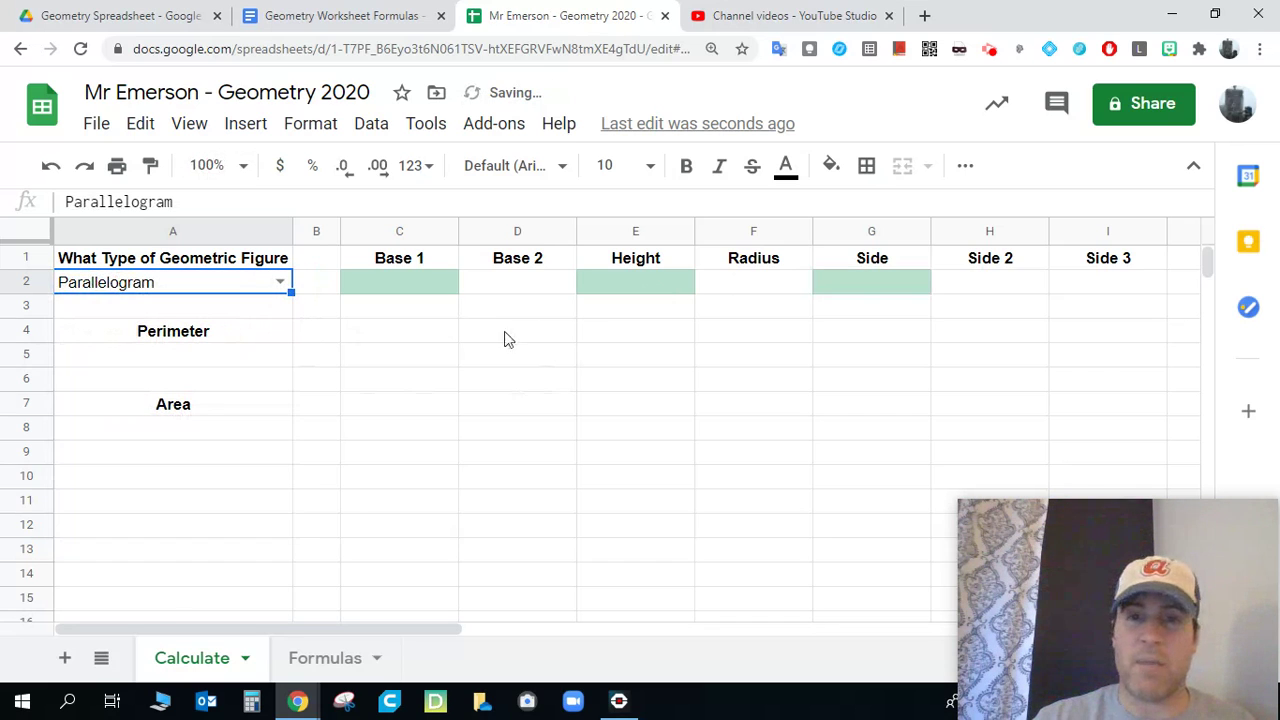
click(280, 284)
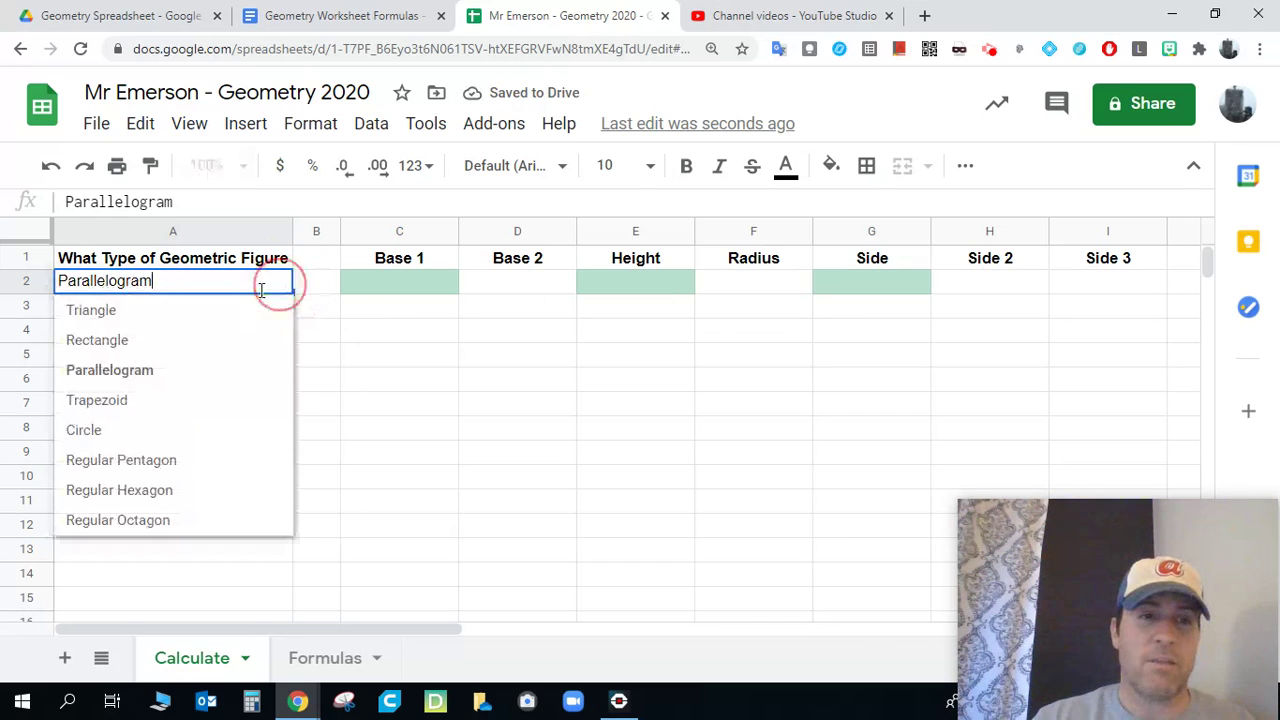
click(217, 310)
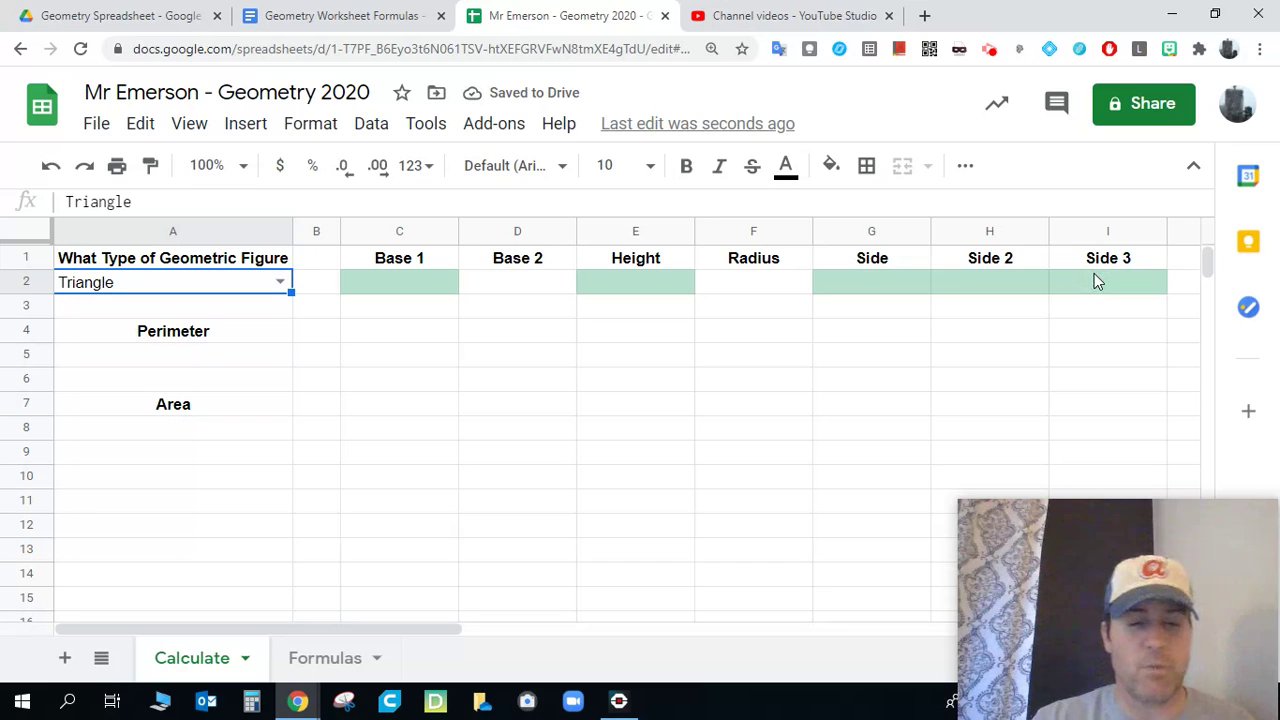
Test the input cell highlighting for Circle, Regular Pentagon, Trapezoid, Regular Octagon and Regular Hexagon in A2
click(278, 283)
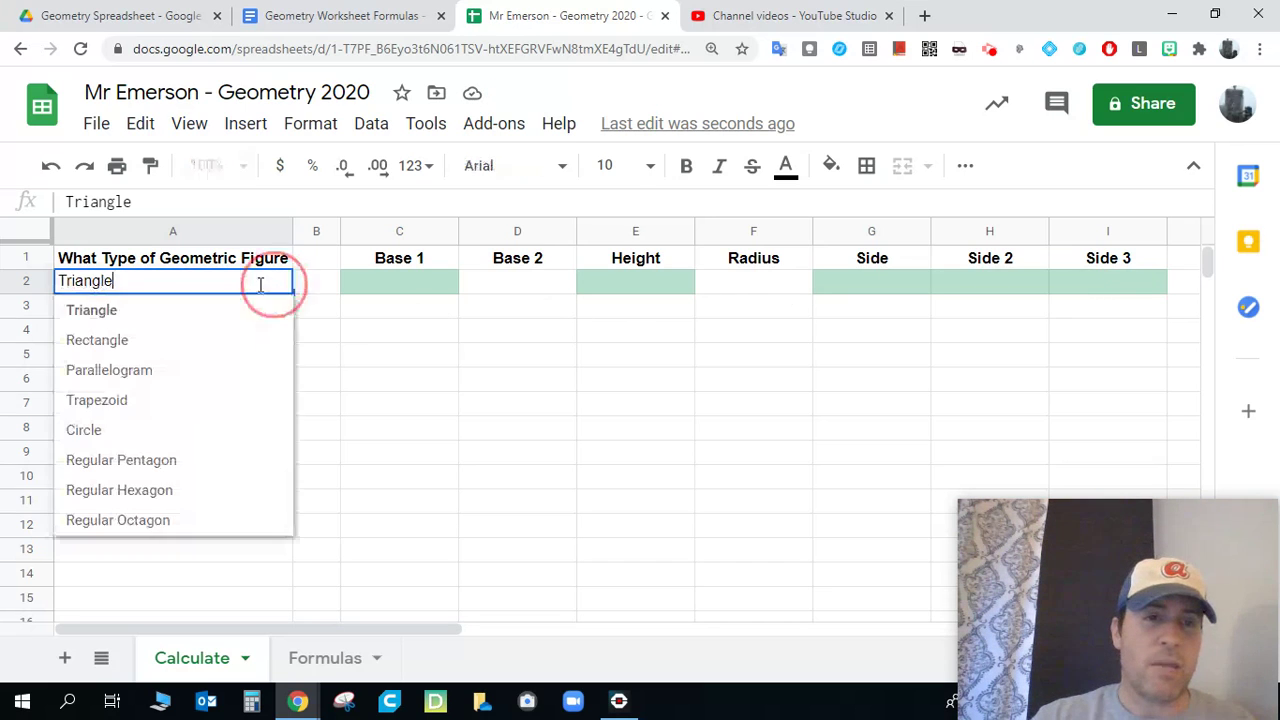
click(100, 432)
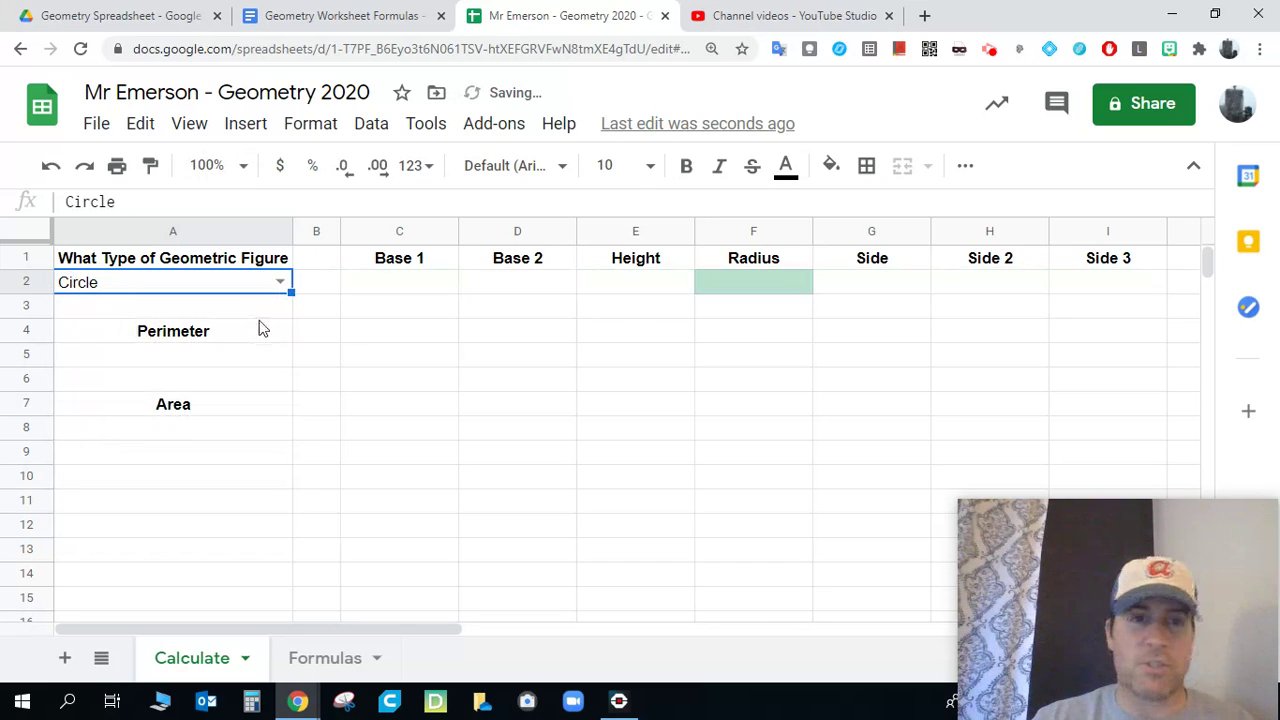
click(280, 283)
click(170, 460)
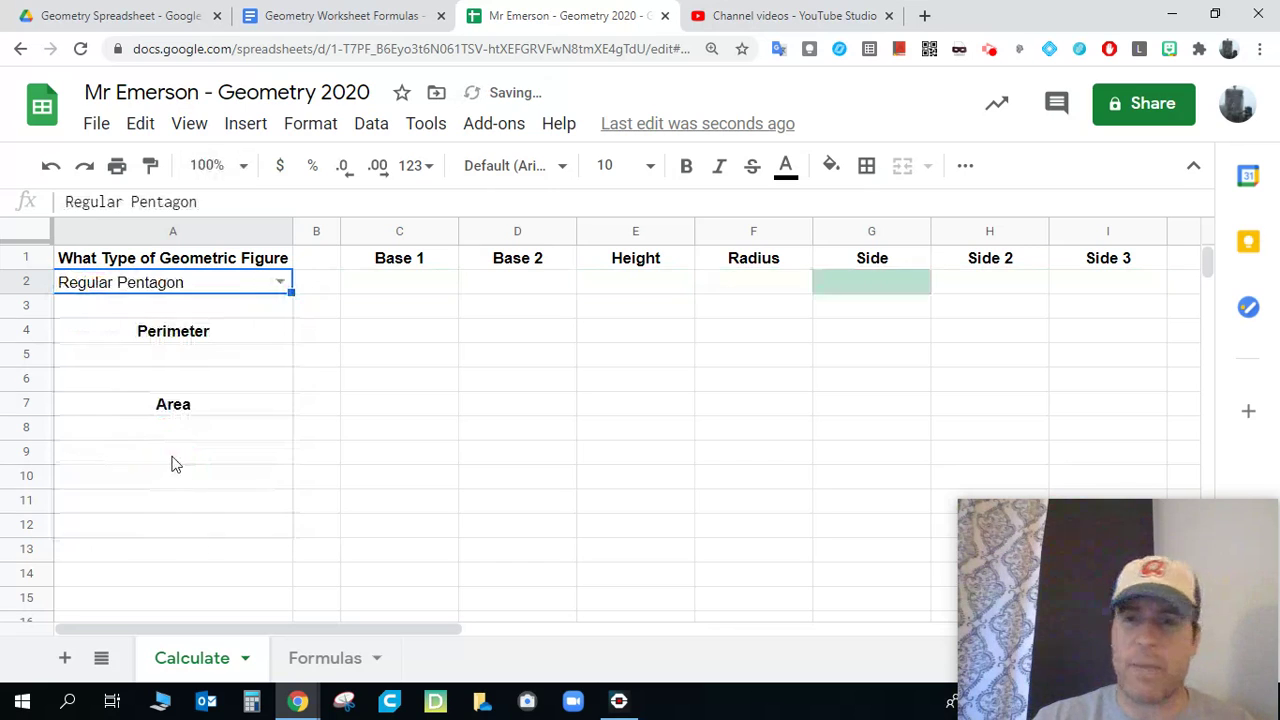
click(280, 280)
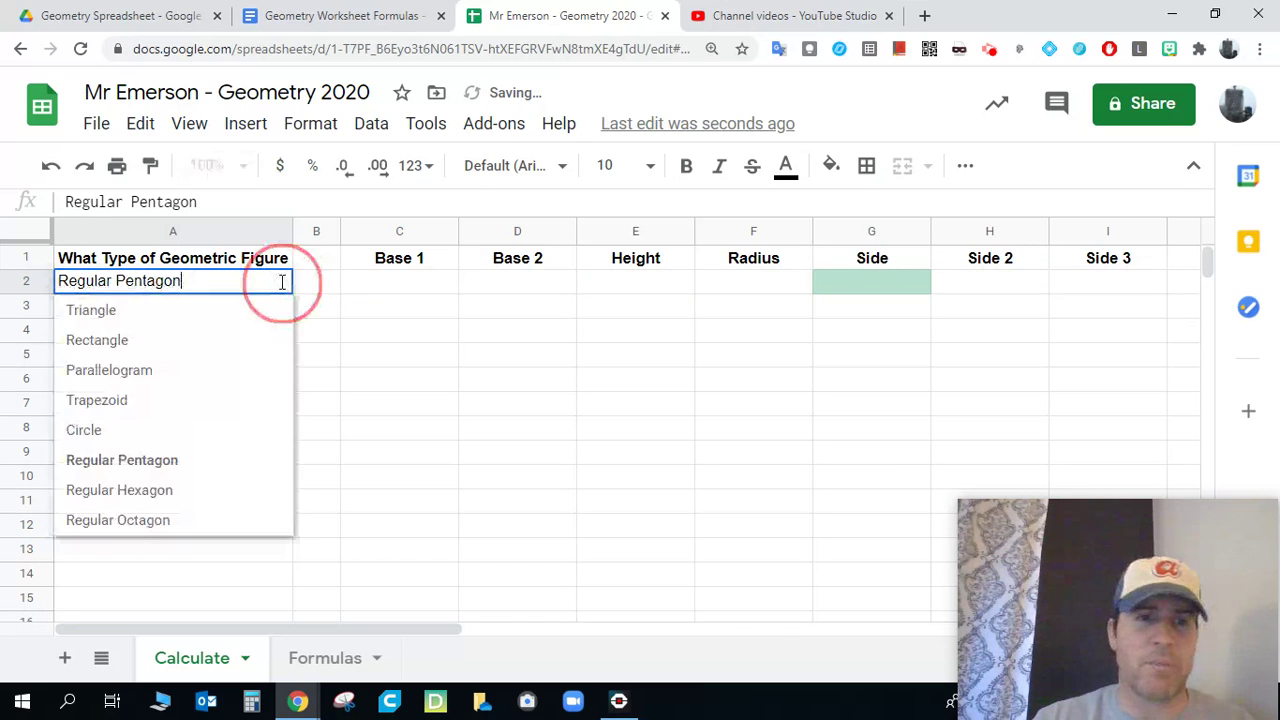
click(190, 410)
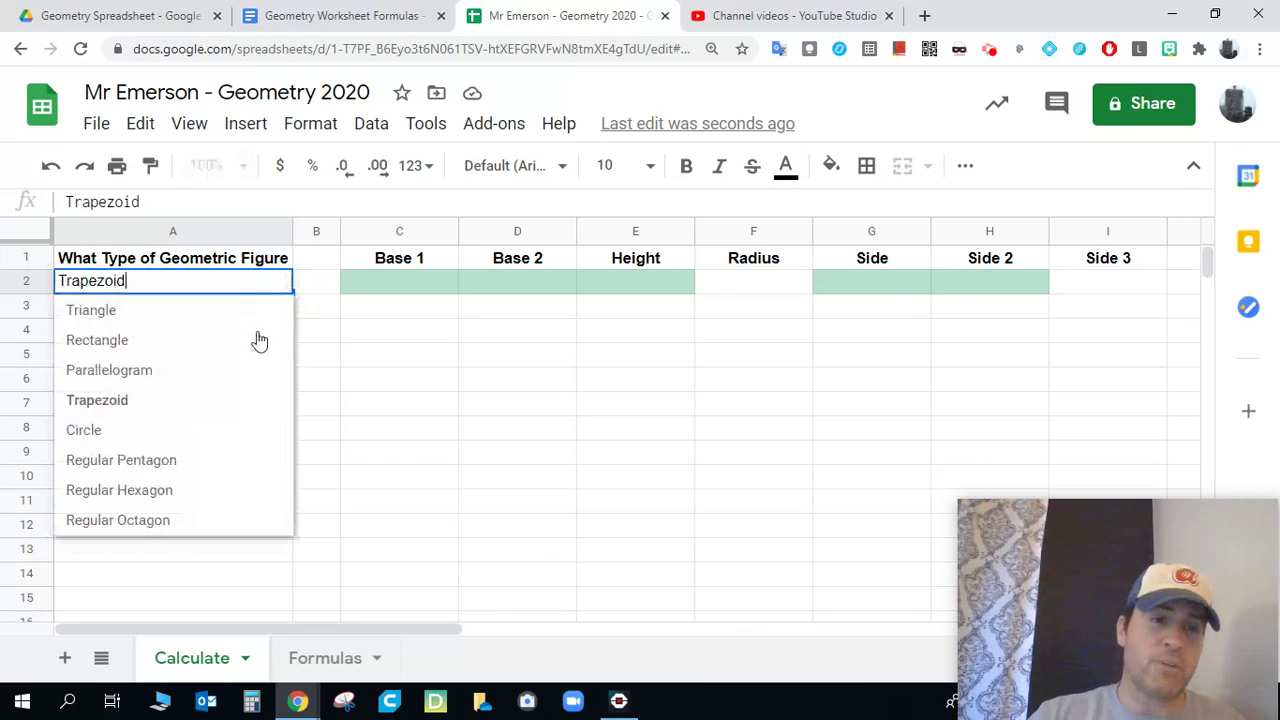
click(194, 518)
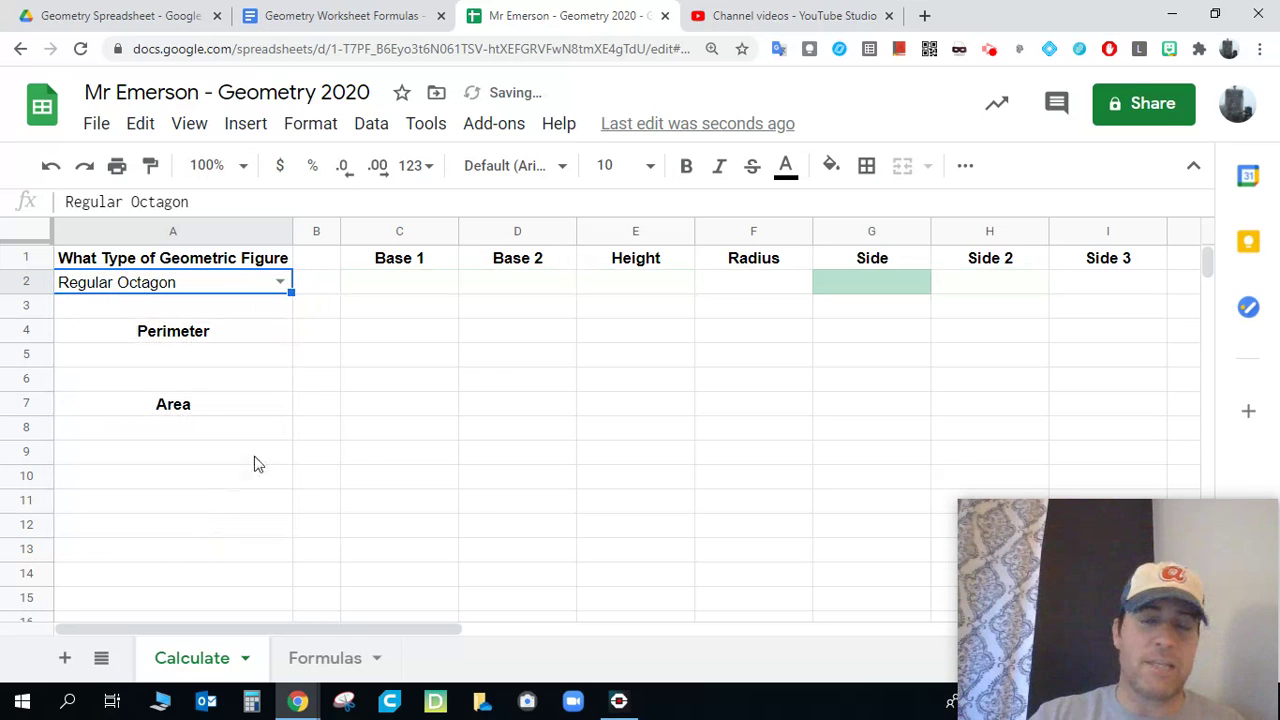
click(281, 285)
click(193, 490)
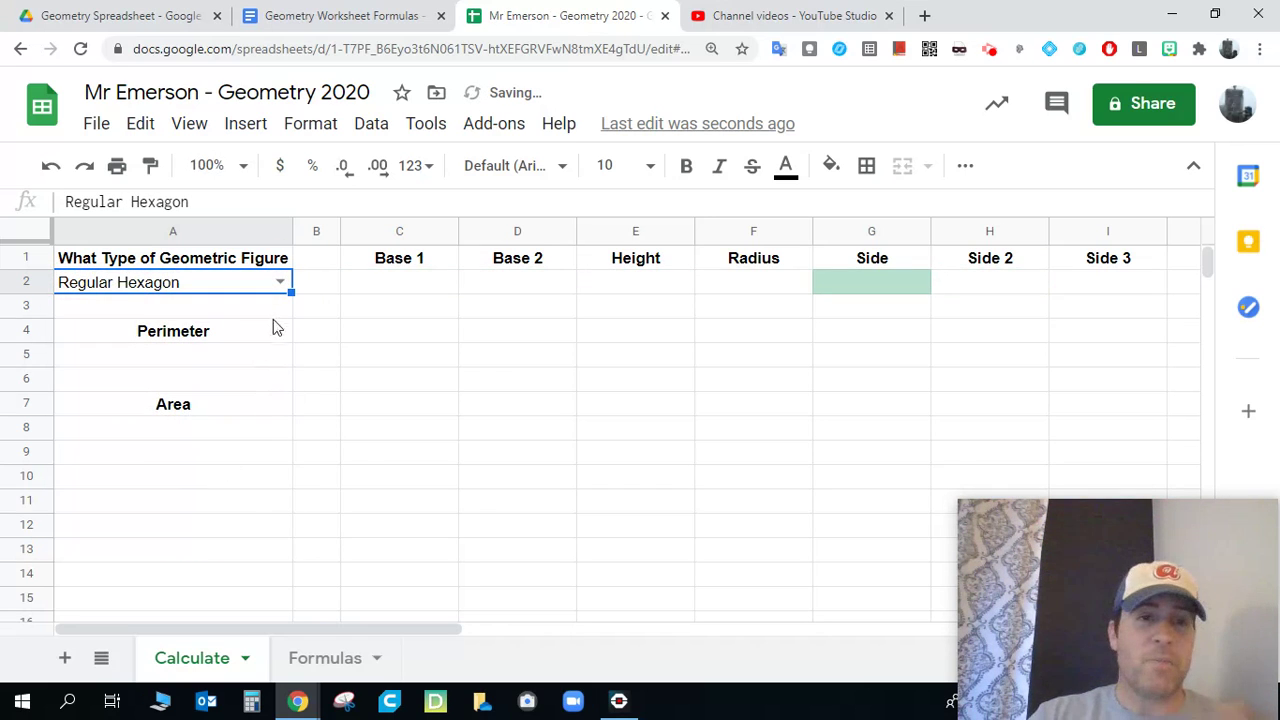
Clear the figure type from cell A2
click(281, 283)
click(322, 308)
click(254, 288)
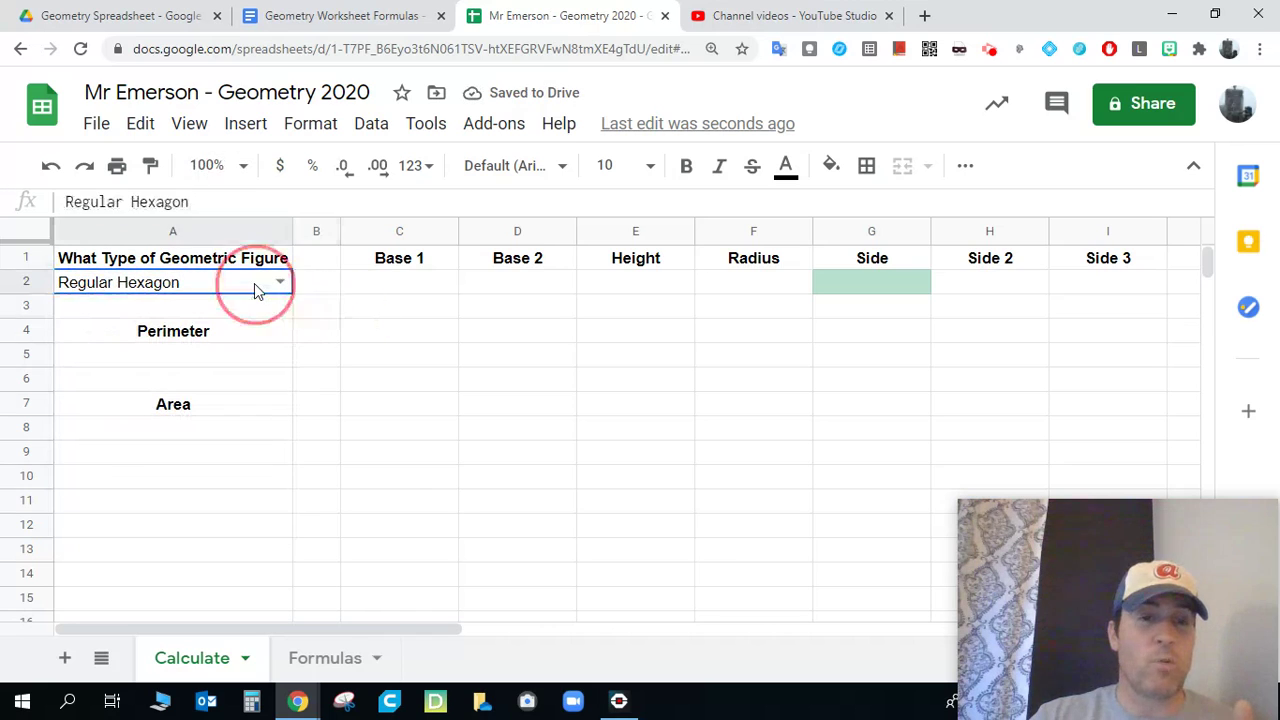
key(Delete)
click(303, 313)
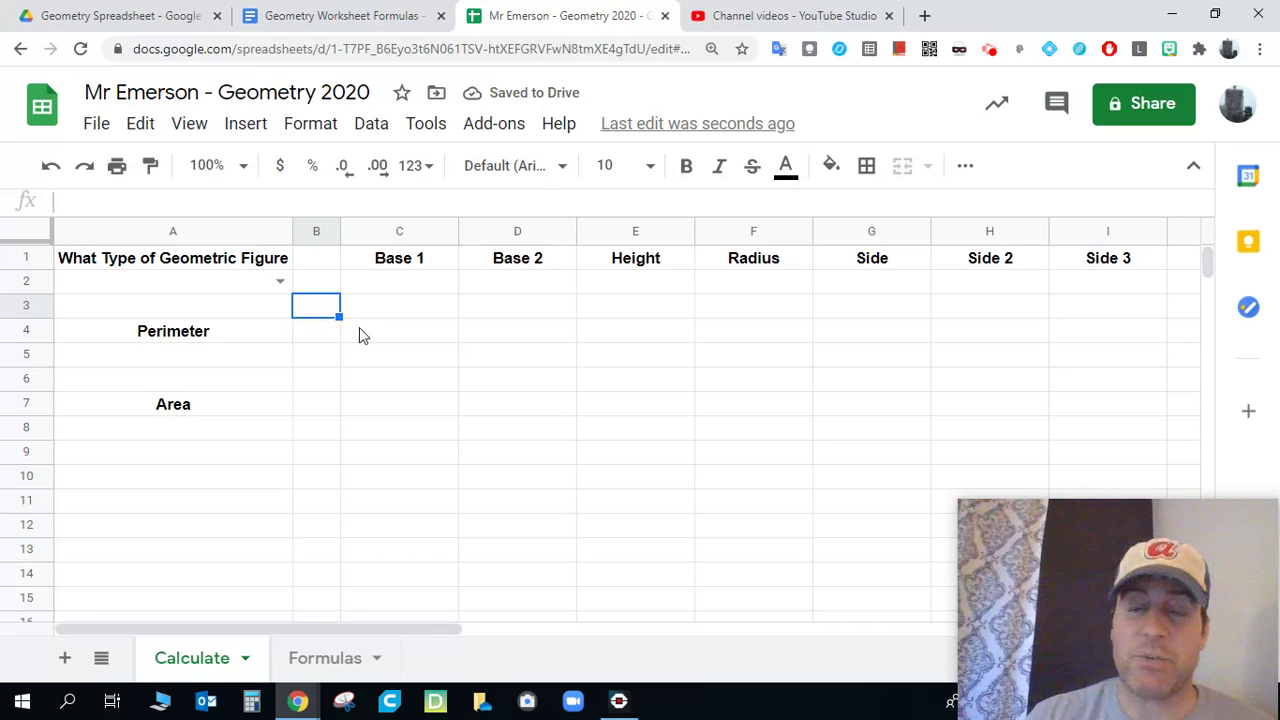
Choose Triangle in A2 once more to check its highlighted input cells, and empty the cell again
click(280, 281)
click(233, 322)
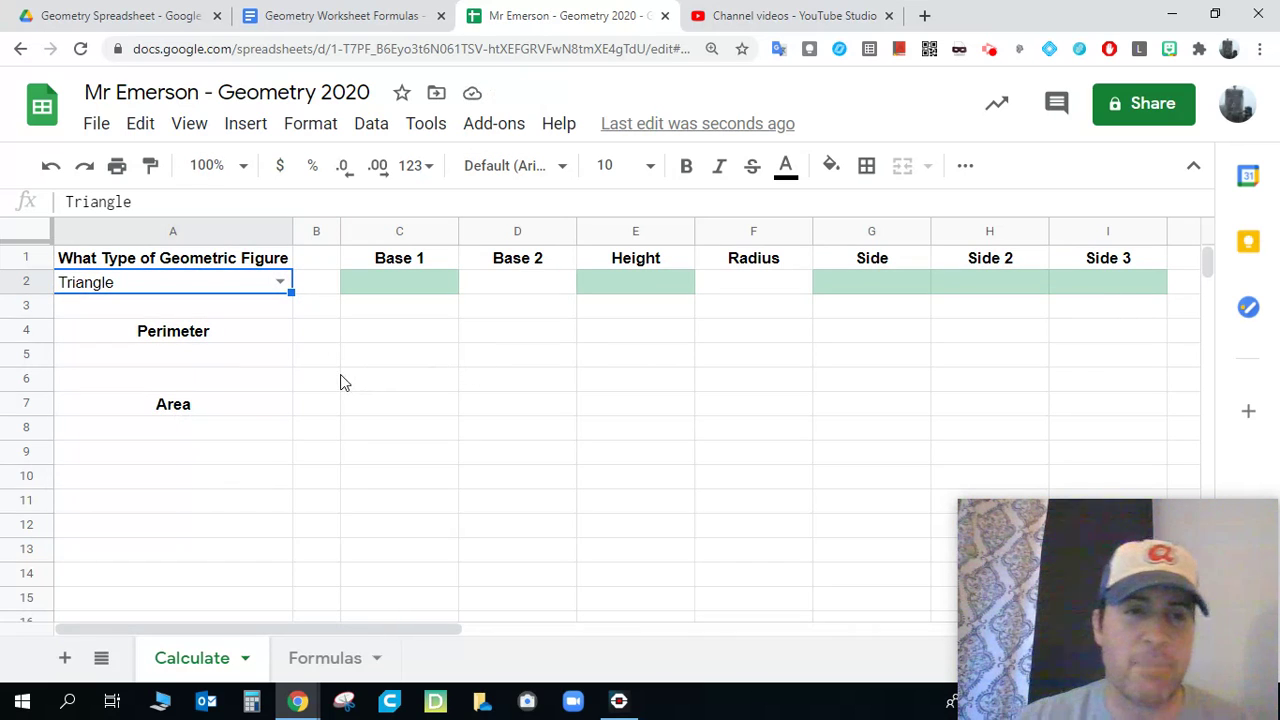
click(312, 375)
click(220, 285)
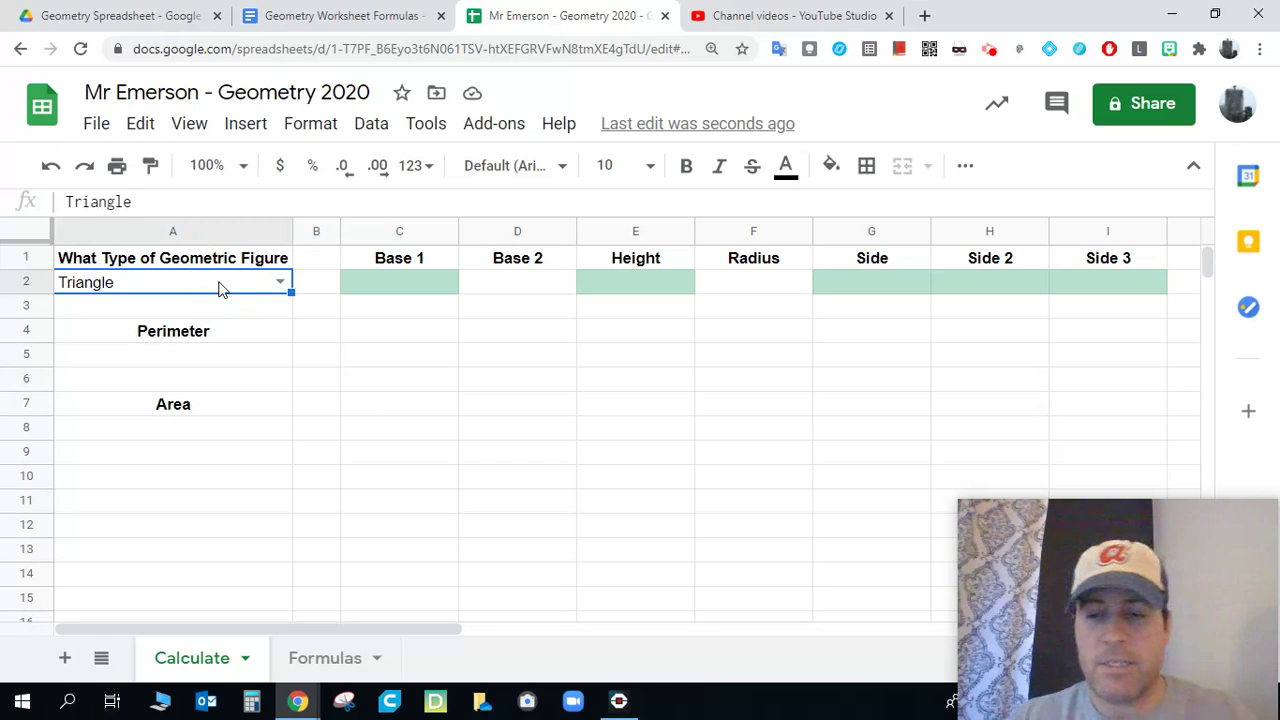
key(Delete)
click(494, 360)
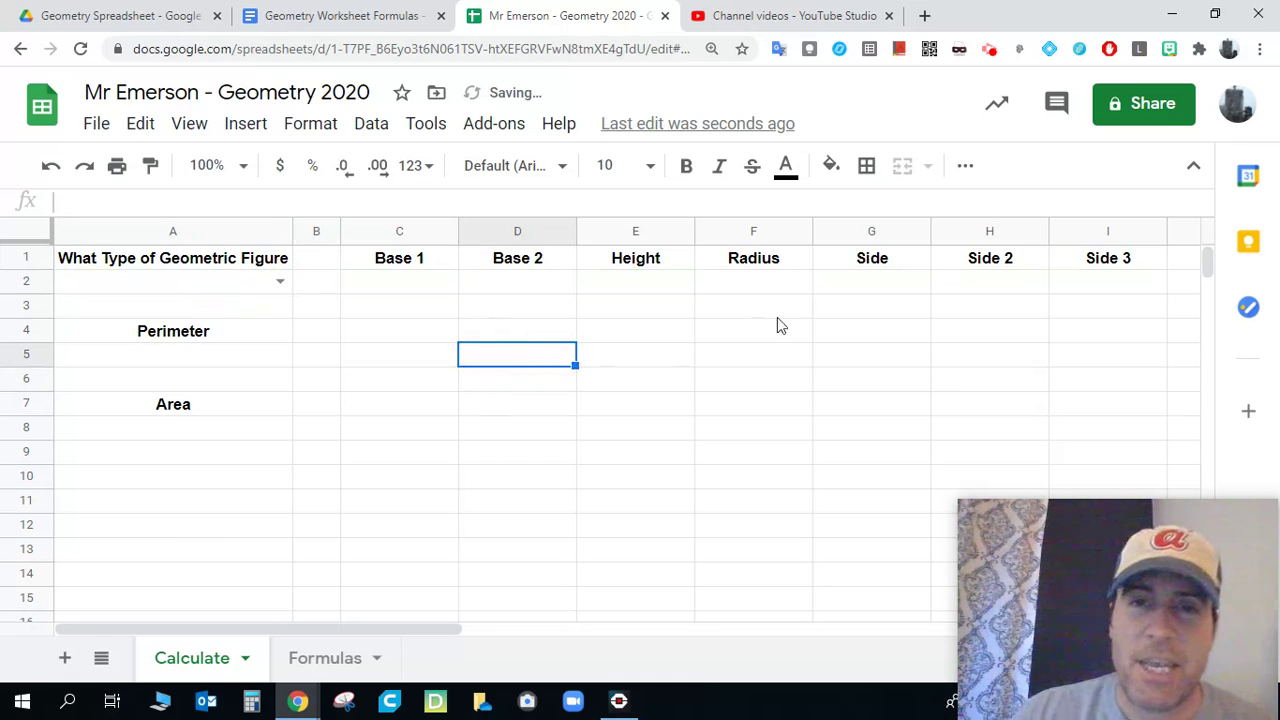